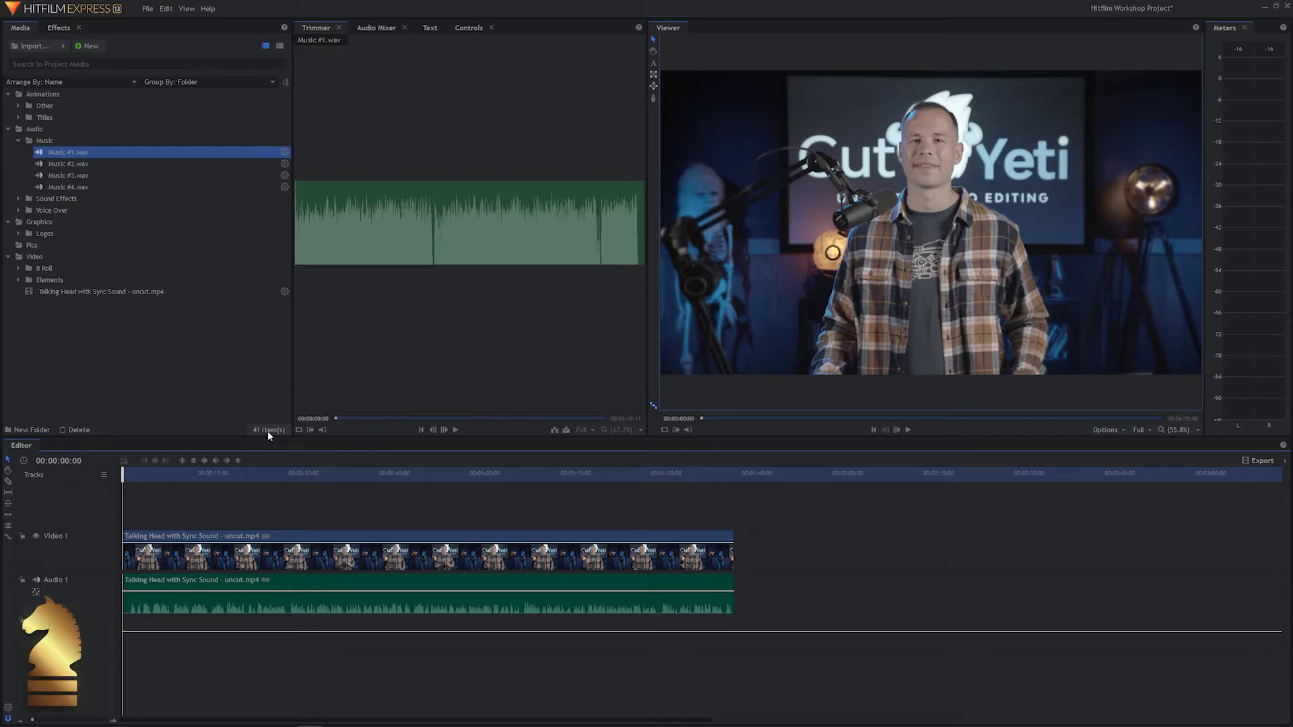
Step: Play the talking-head edit, then lower the Audio 1 clip's level slightly and listen
key(space)
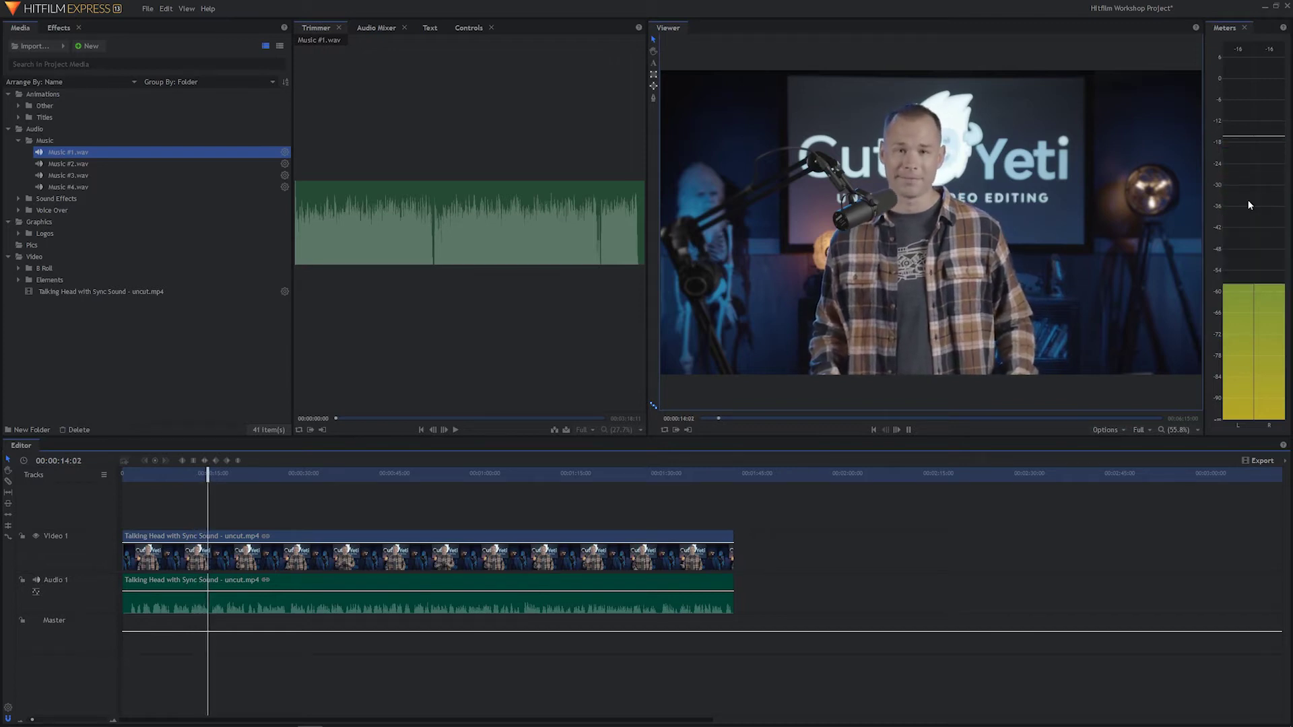
key(space)
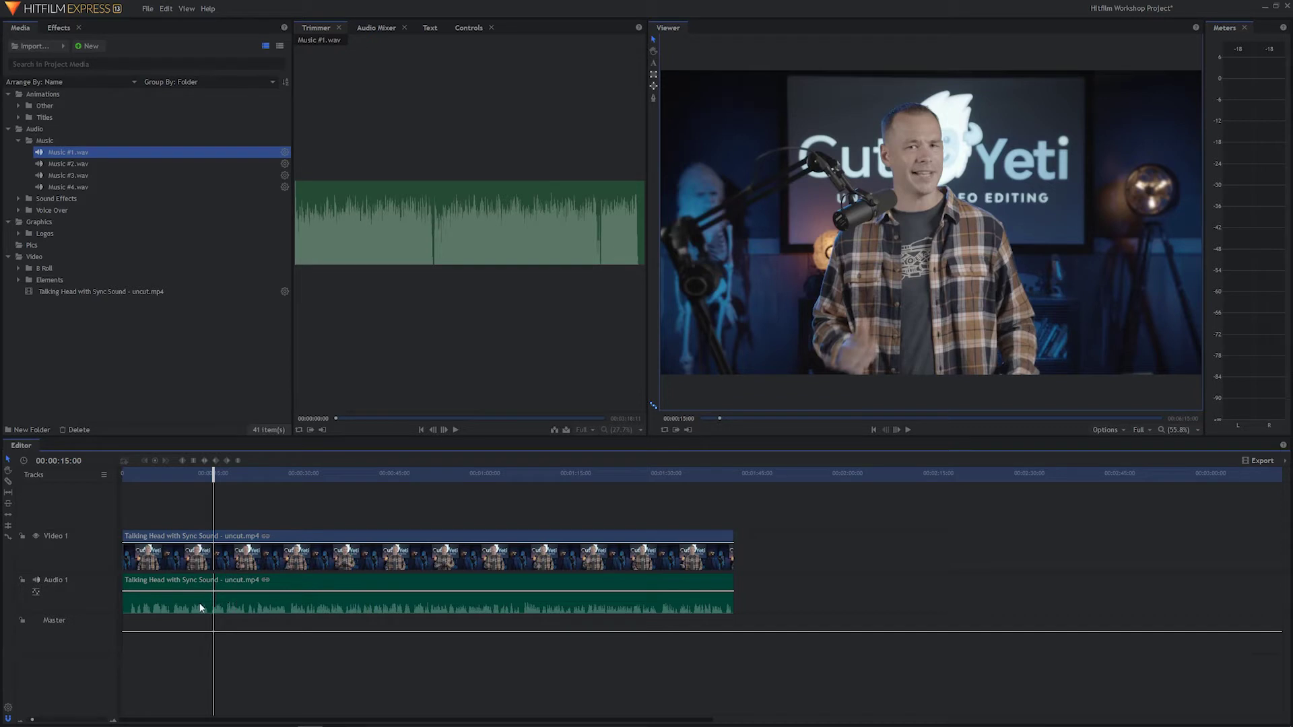
click(251, 606)
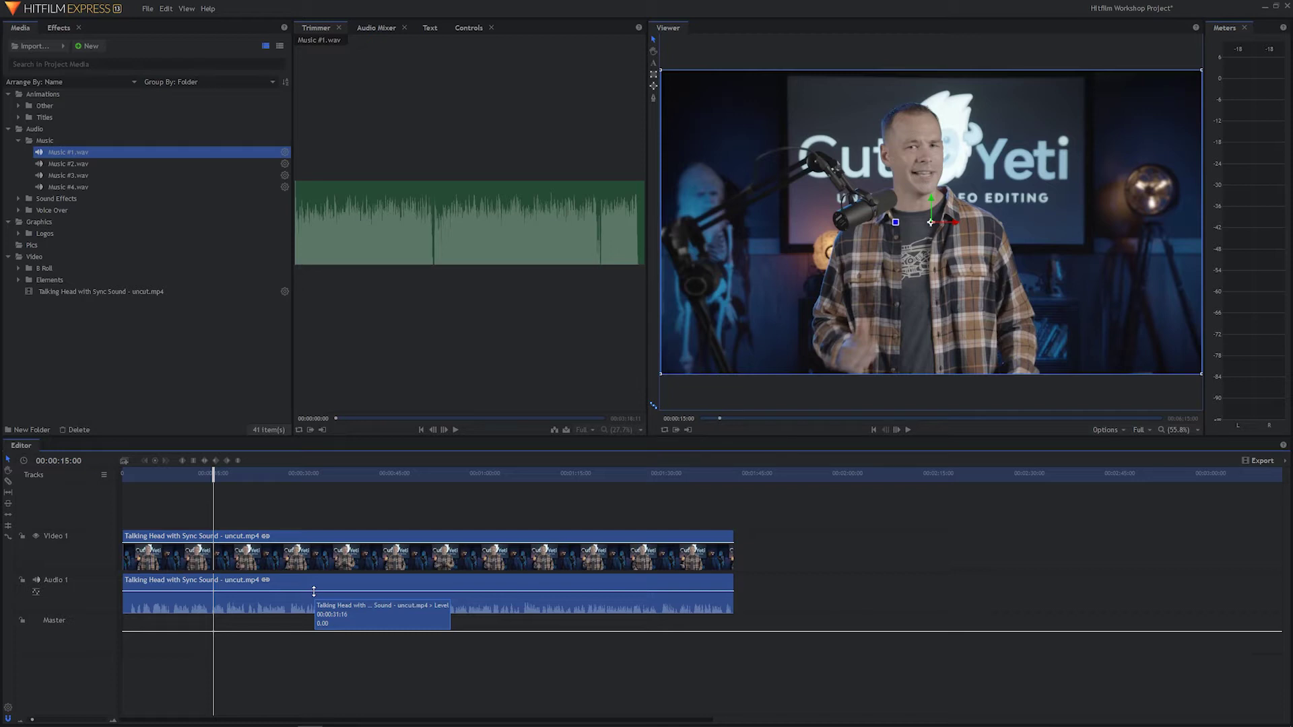
drag(313, 591, 314, 593)
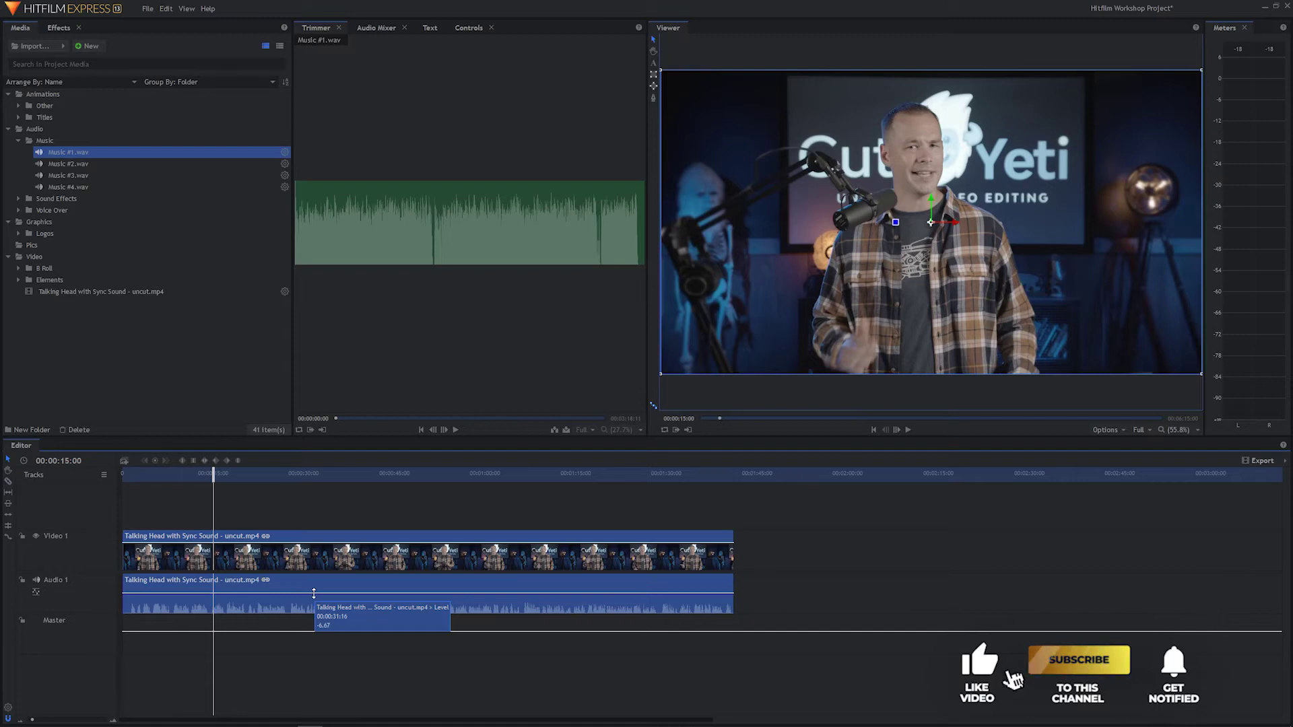
key(space)
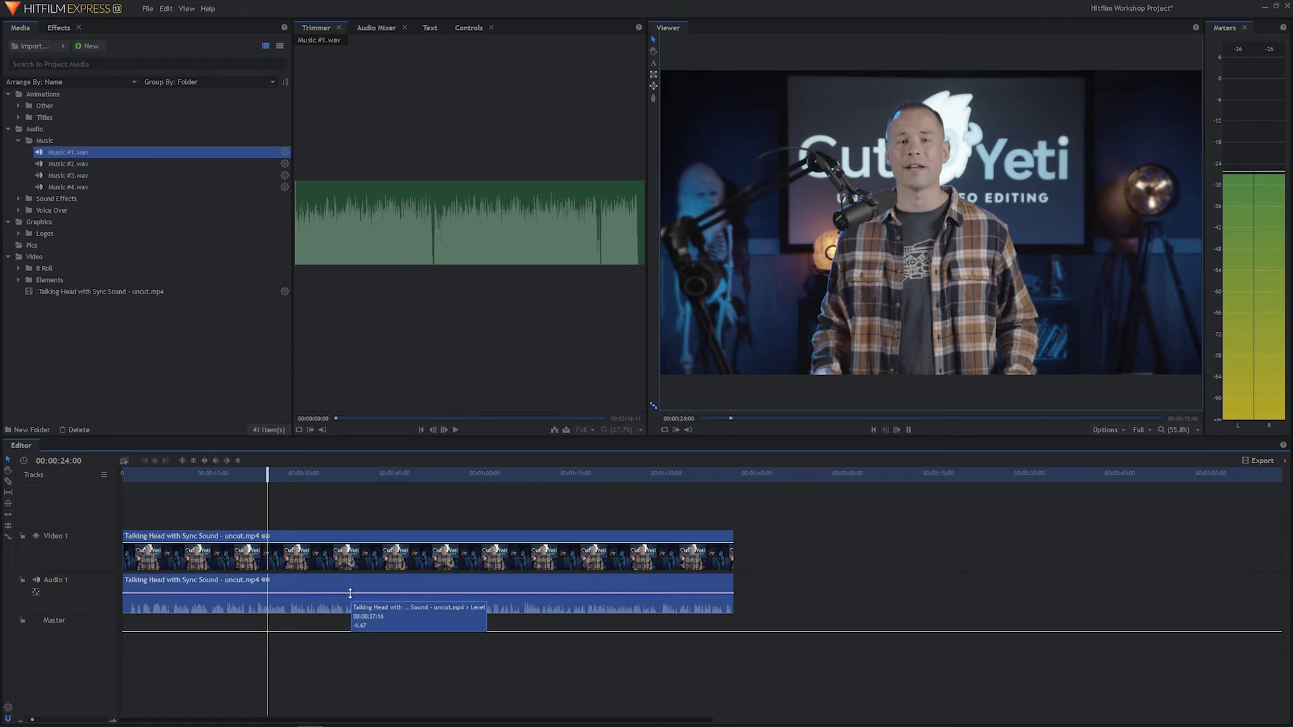
key(space)
Step: Raise the talking-head audio clip's level to 12 and play back the louder vocal
drag(350, 590, 348, 588)
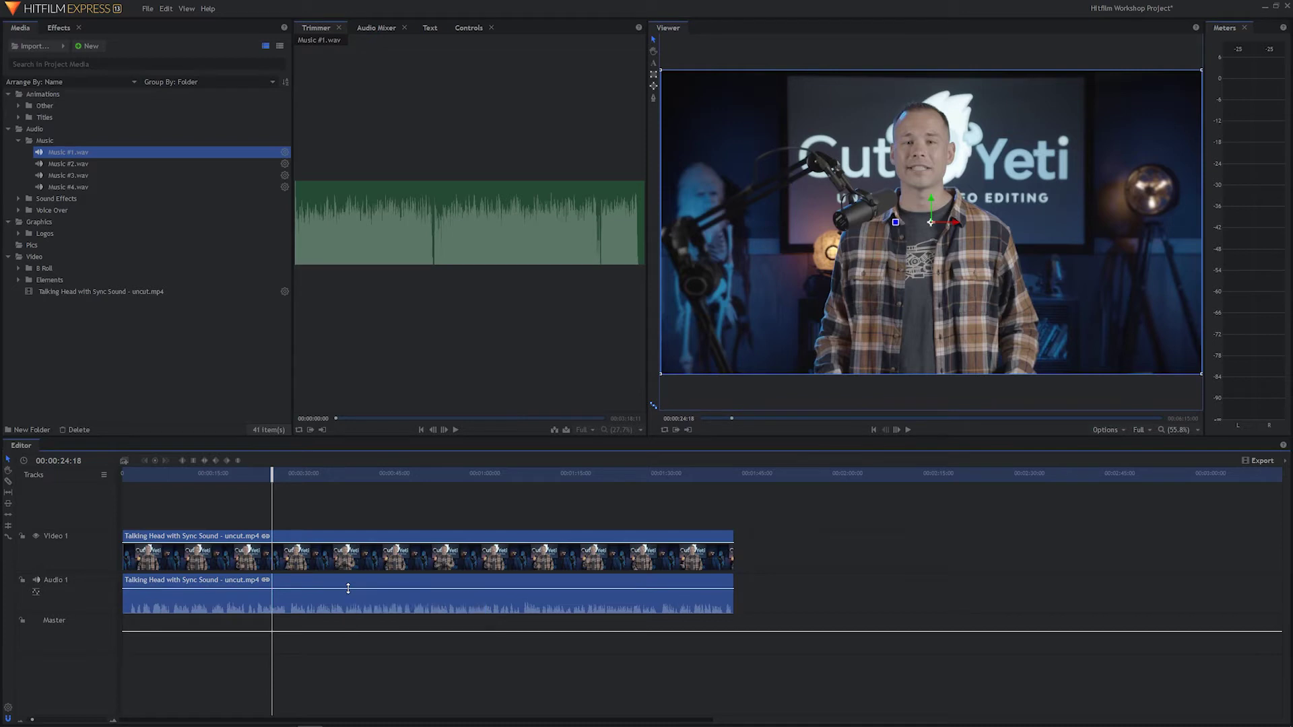
key(space)
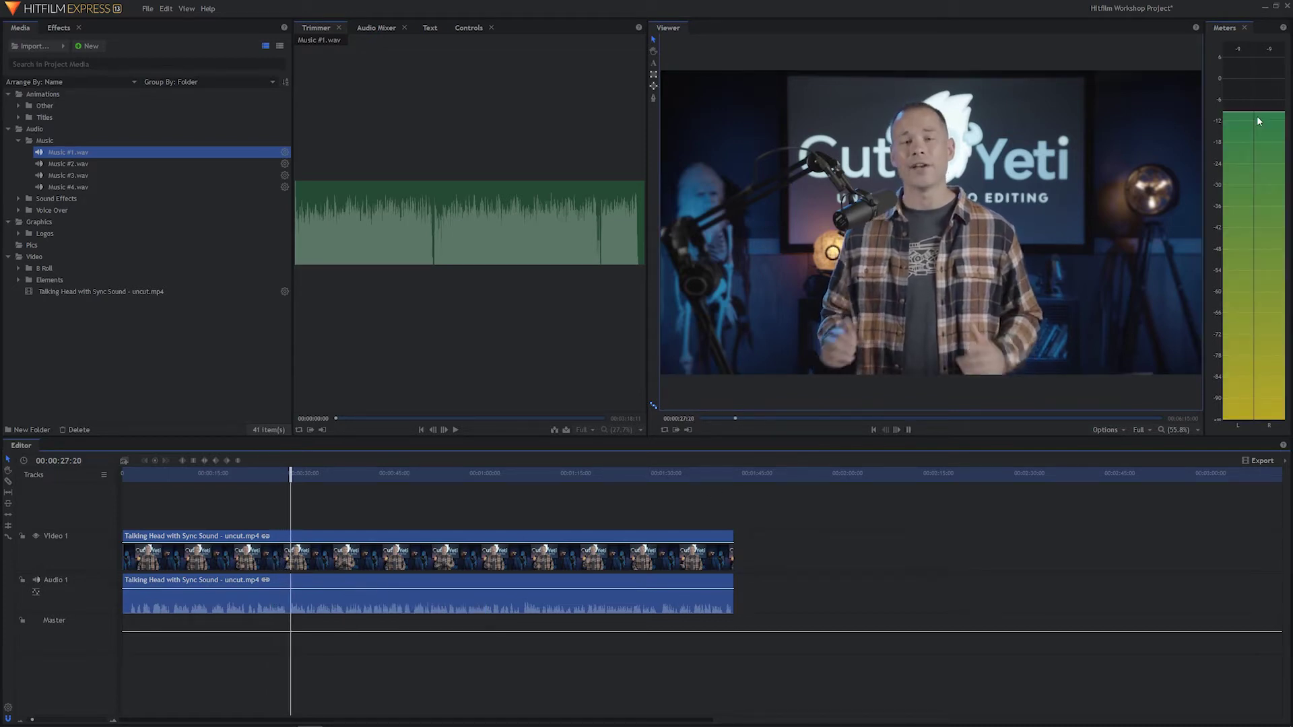
key(space)
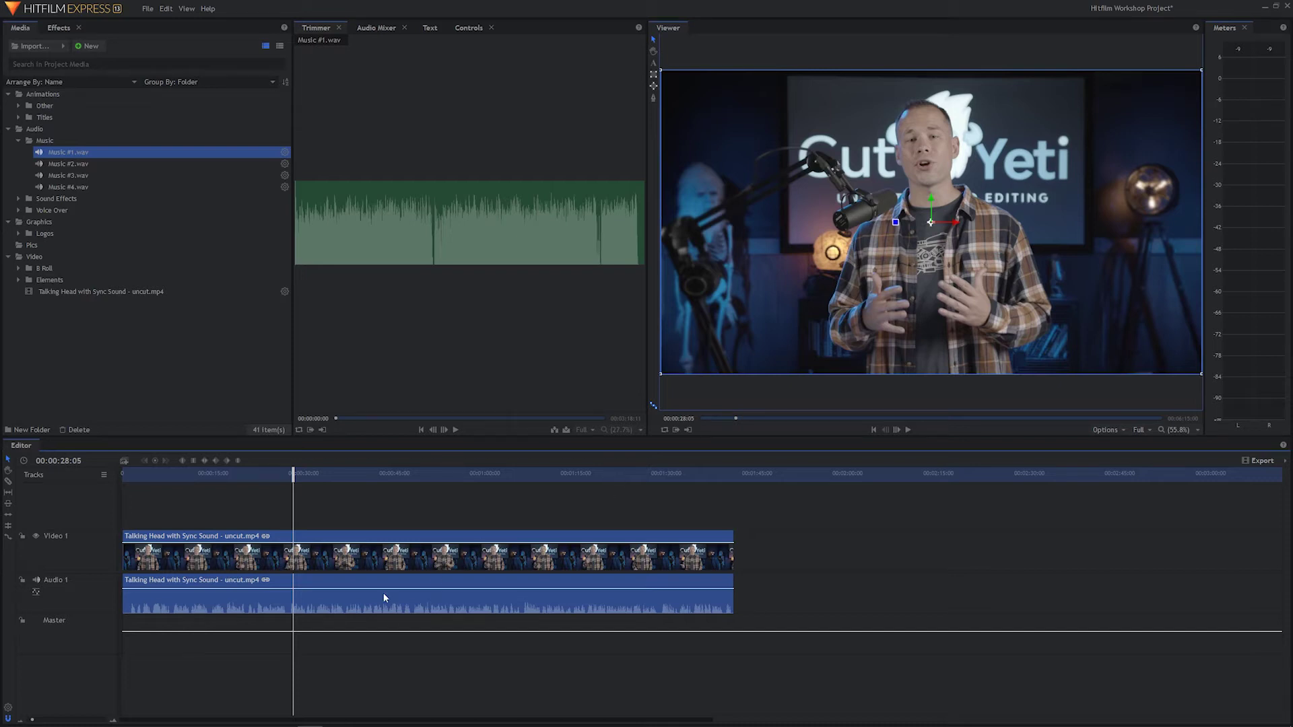
Step: Push the Audio 1 level back up to 12 and listen to the vocal twice more
mouse_move(381, 589)
drag(381, 589, 381, 587)
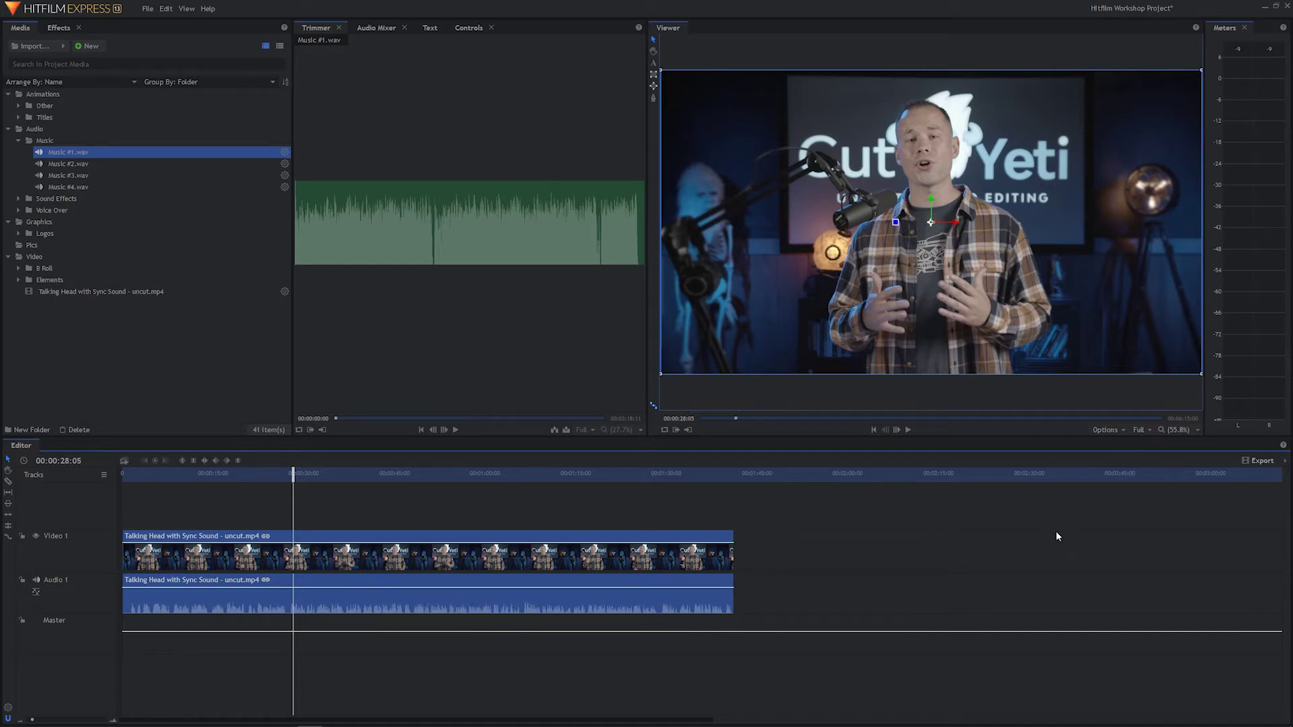
key(space)
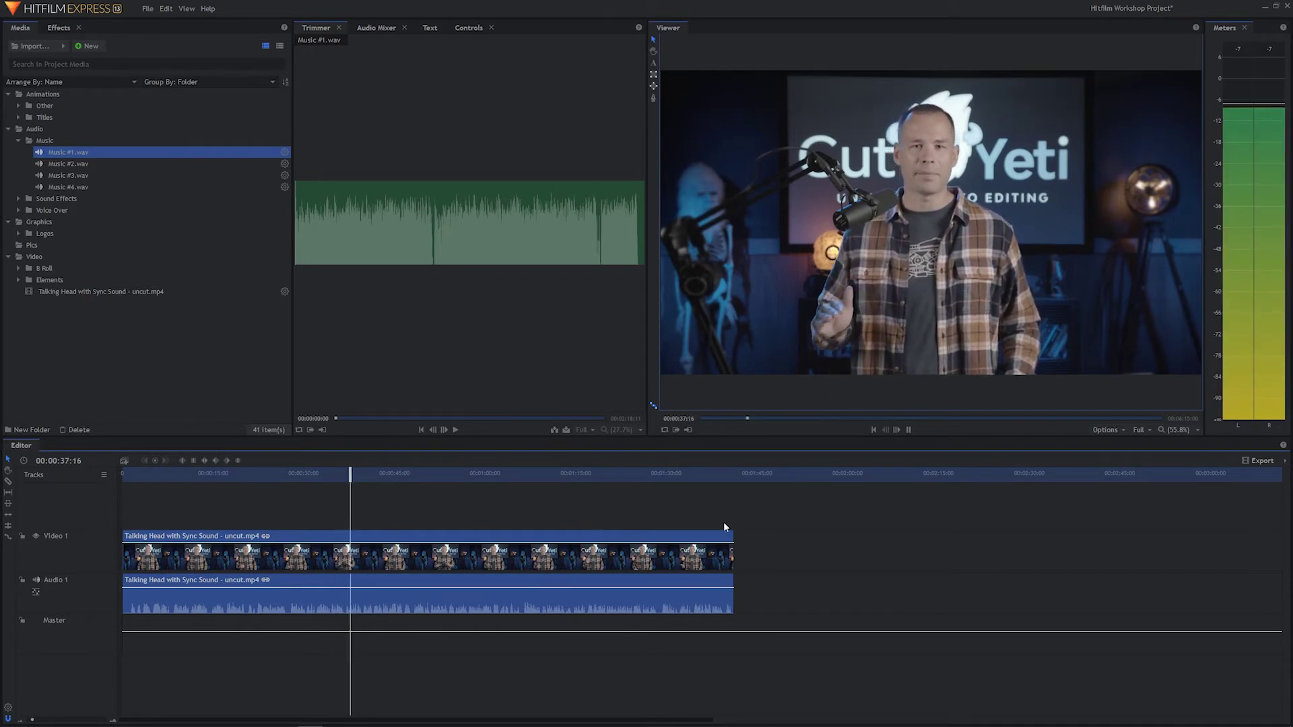
key(space)
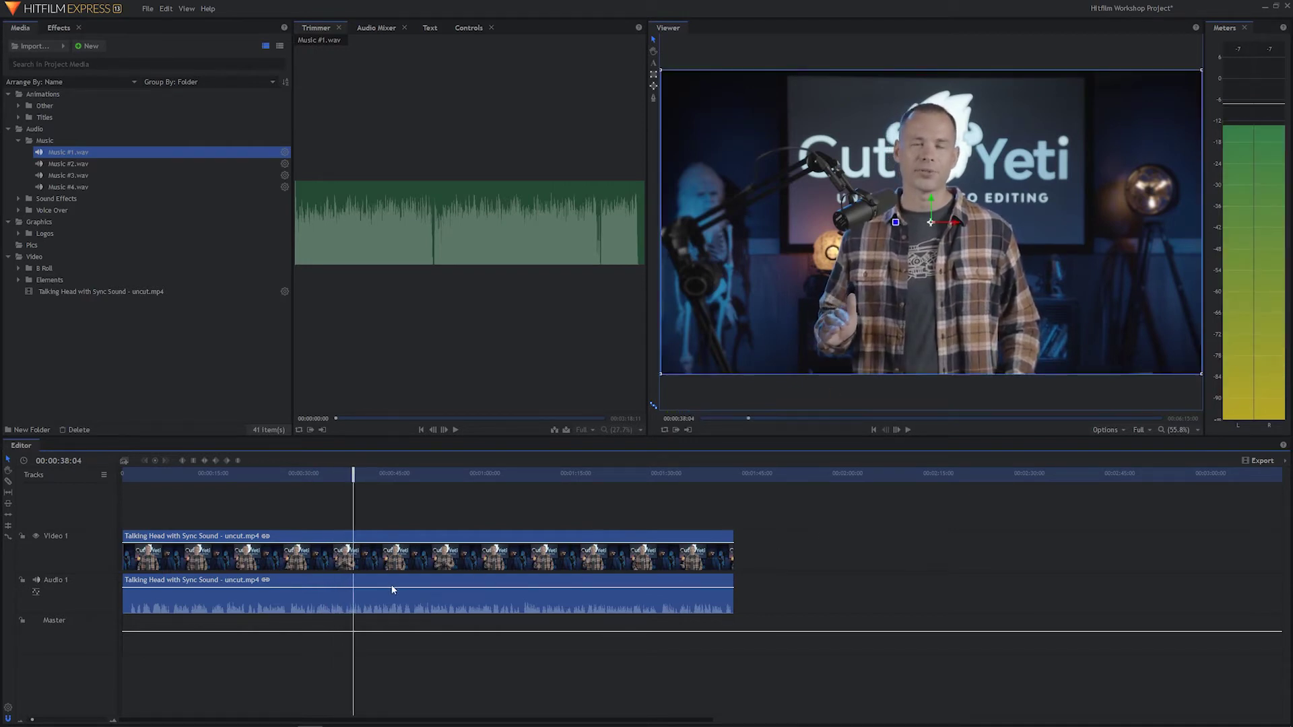
mouse_move(390, 586)
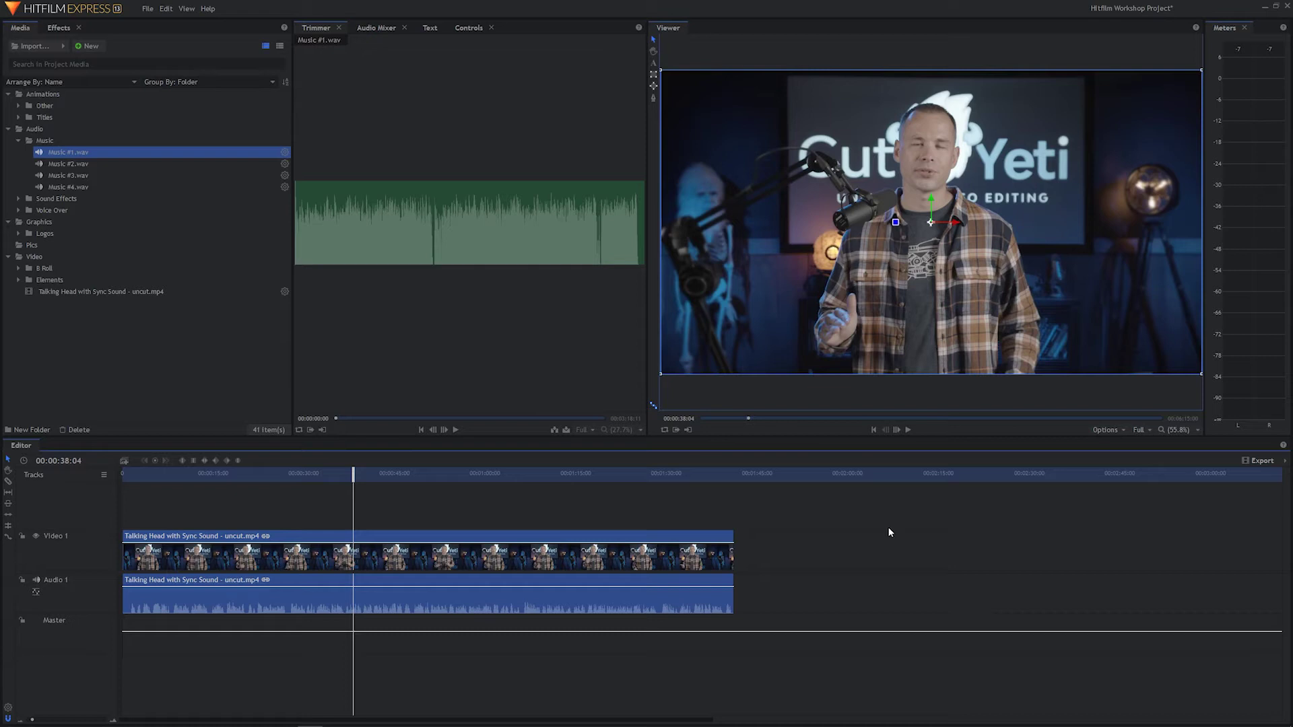
key(space)
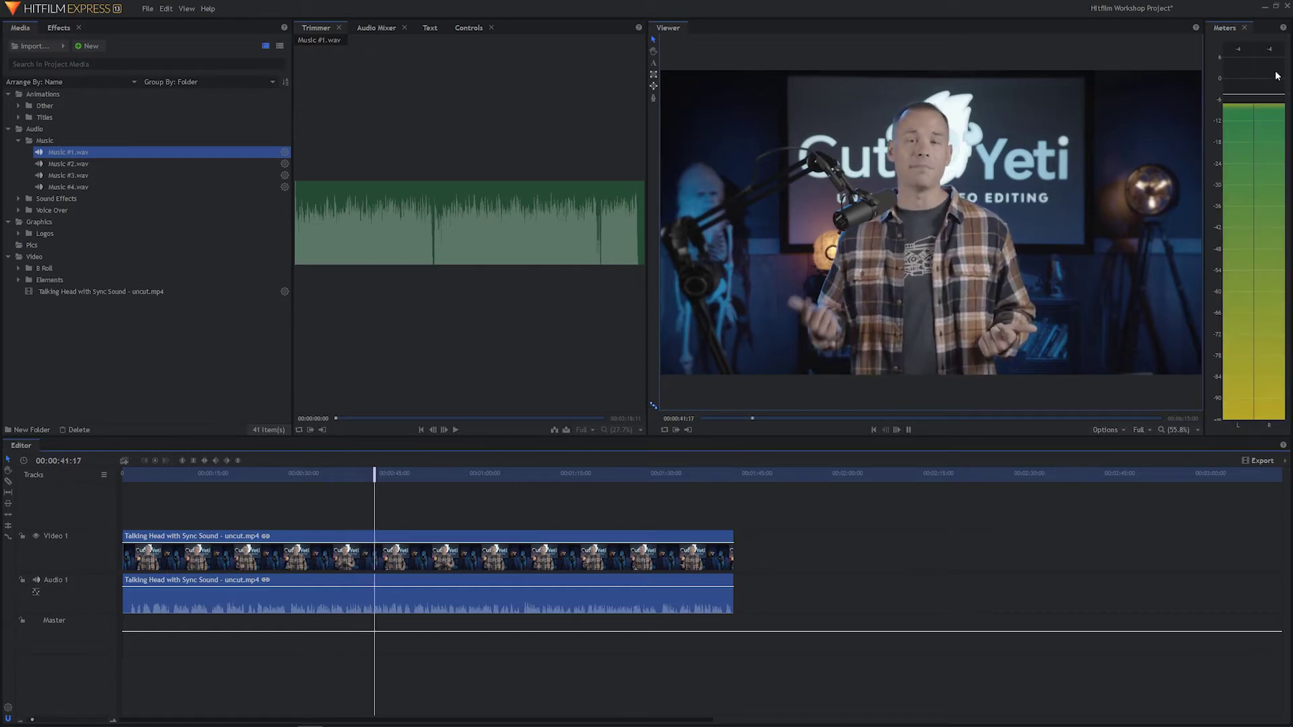
key(space)
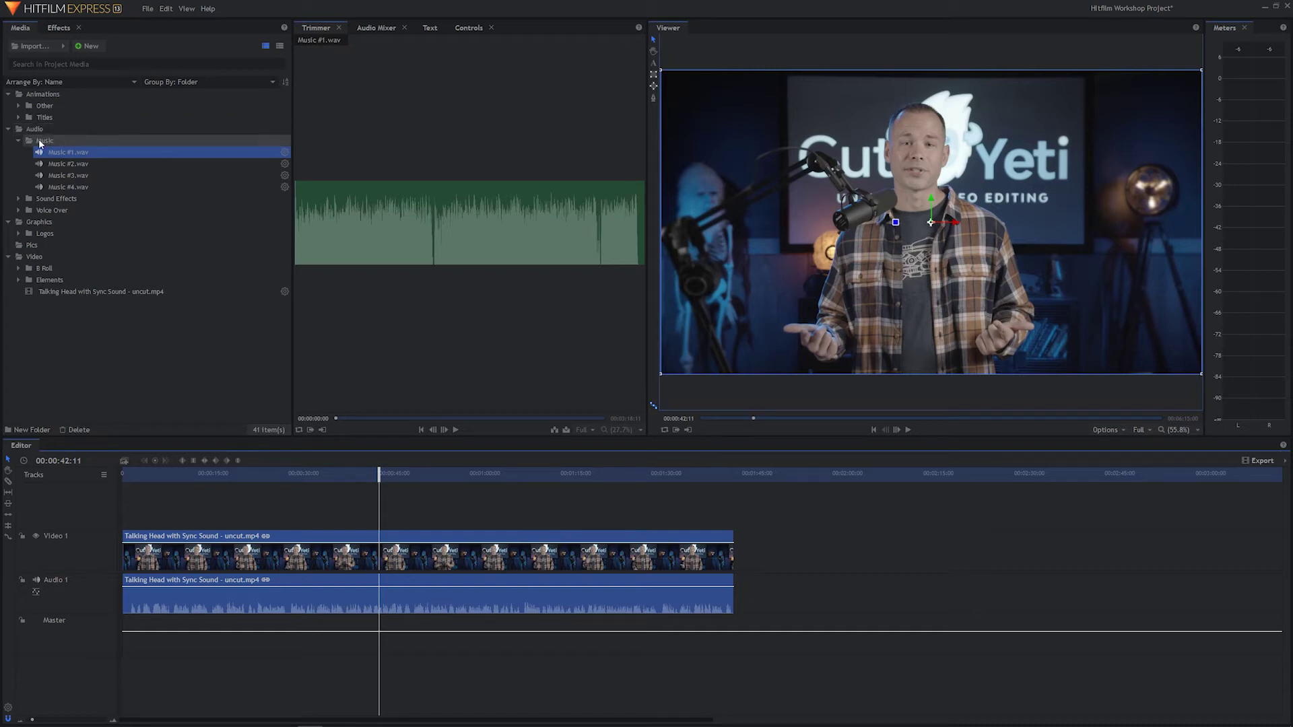
click(19, 140)
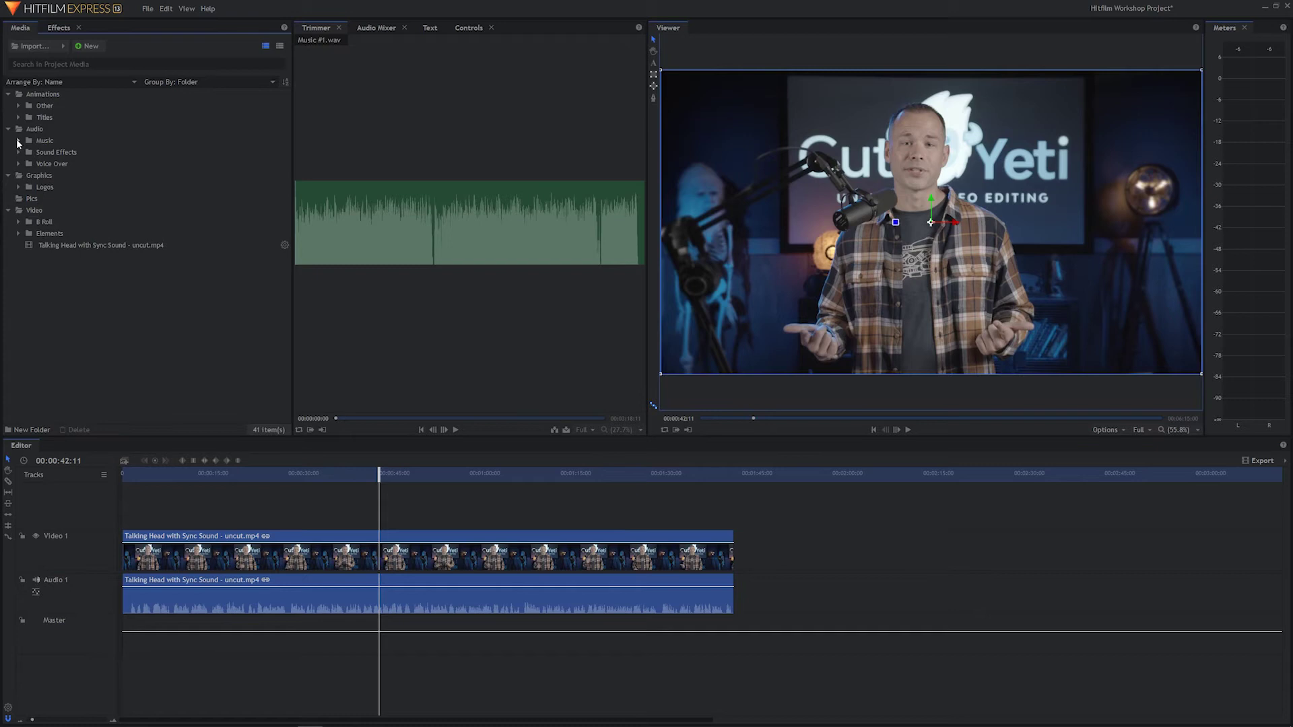
click(18, 141)
click(18, 141)
click(30, 45)
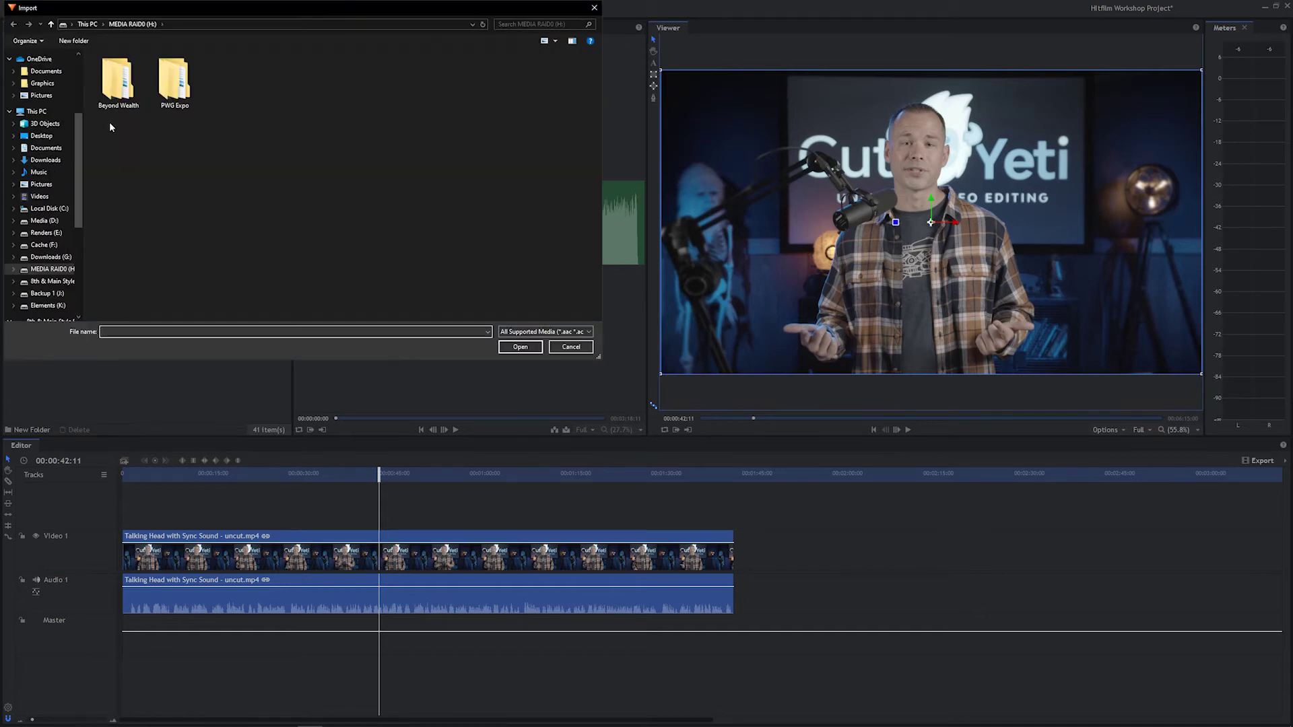
click(594, 8)
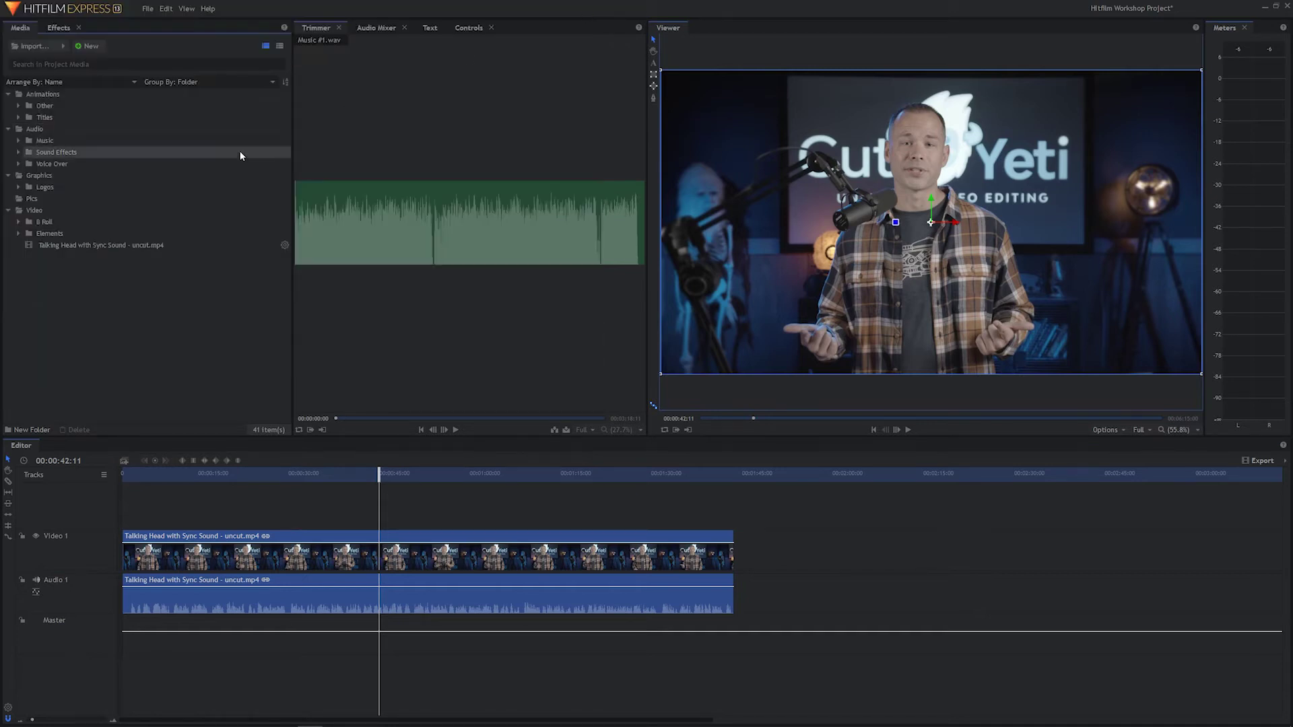
click(18, 141)
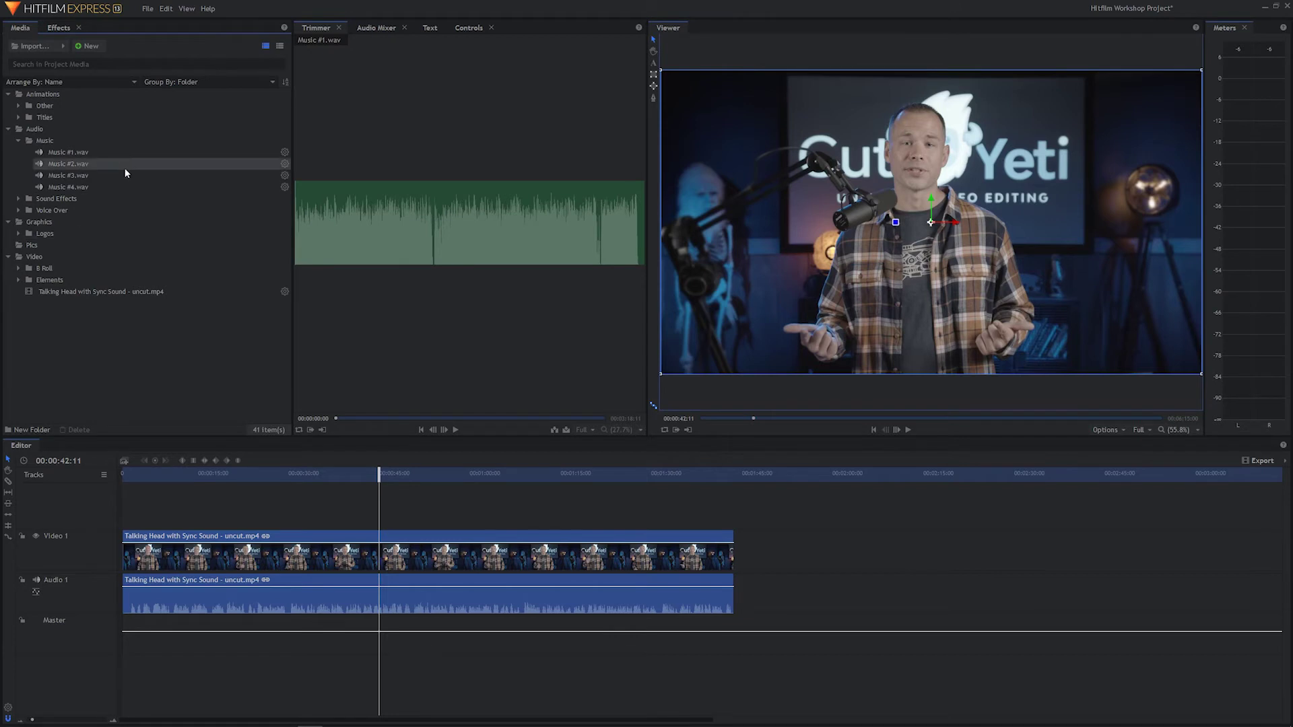
Step: Preview Music #1.wav, then load Music #2.wav in the Trimmer and rewind it
click(67, 153)
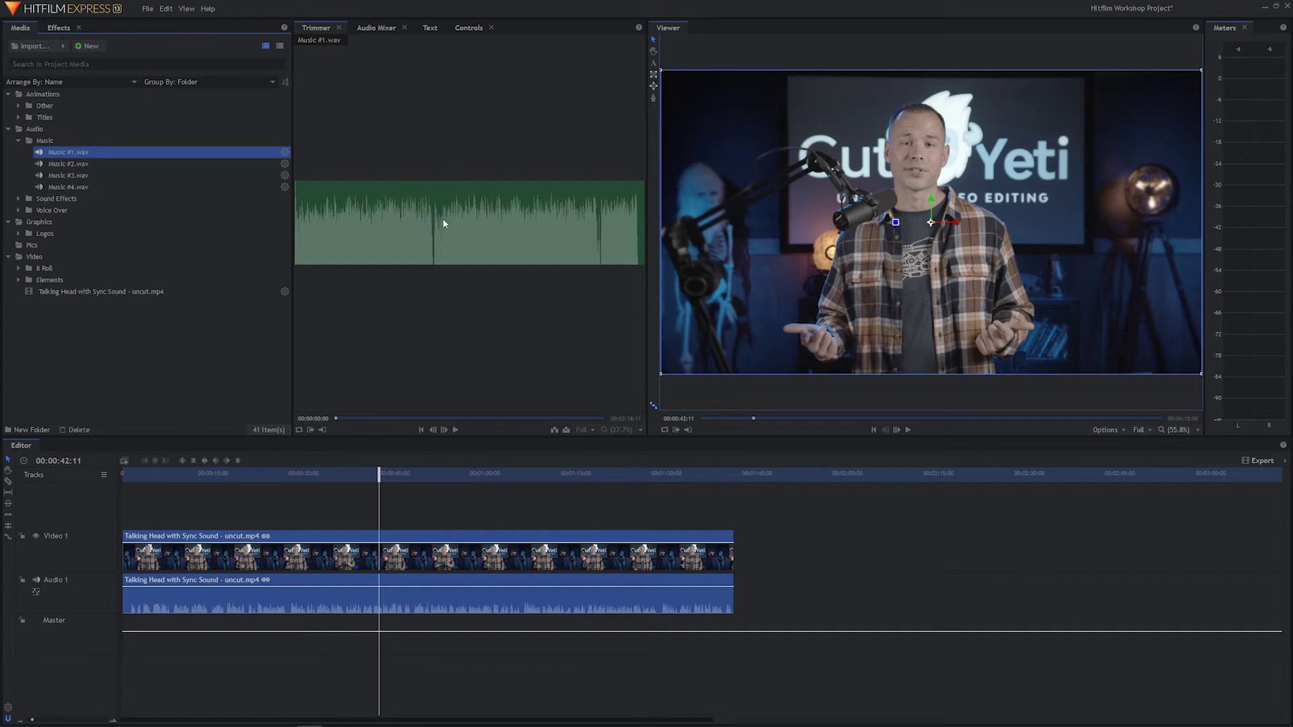
click(455, 432)
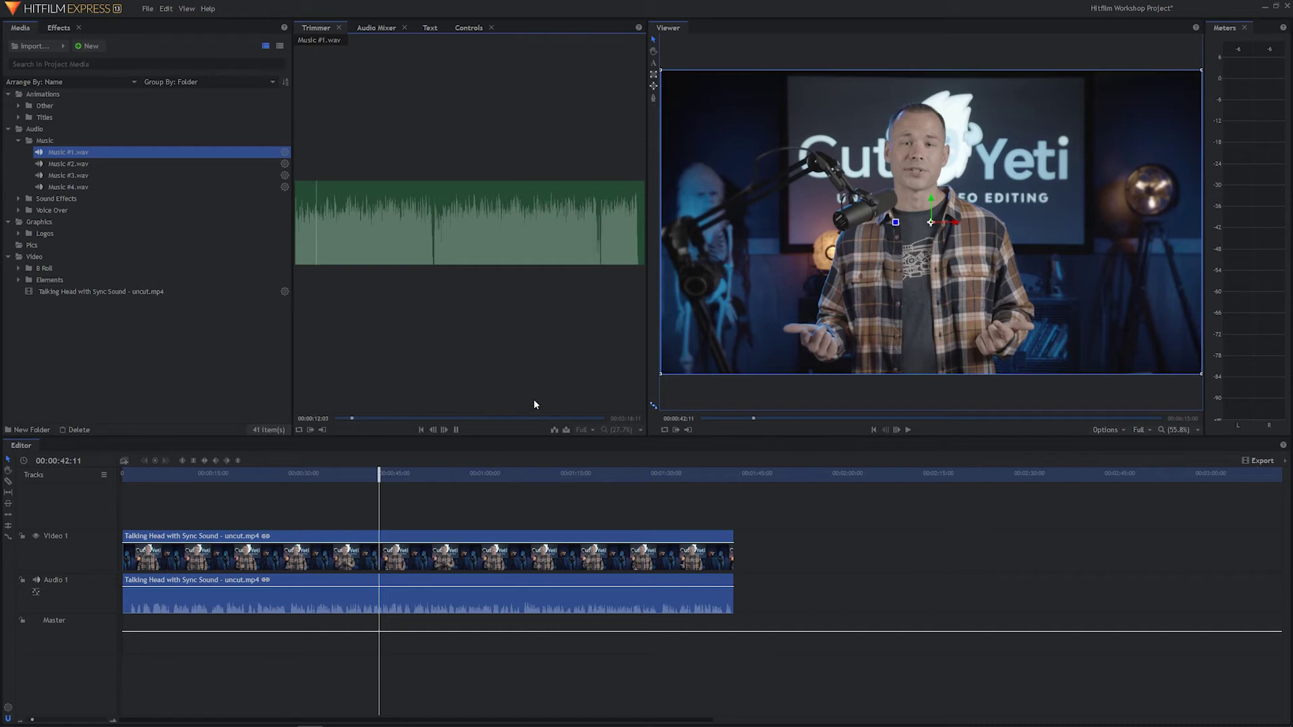
key(space)
click(71, 167)
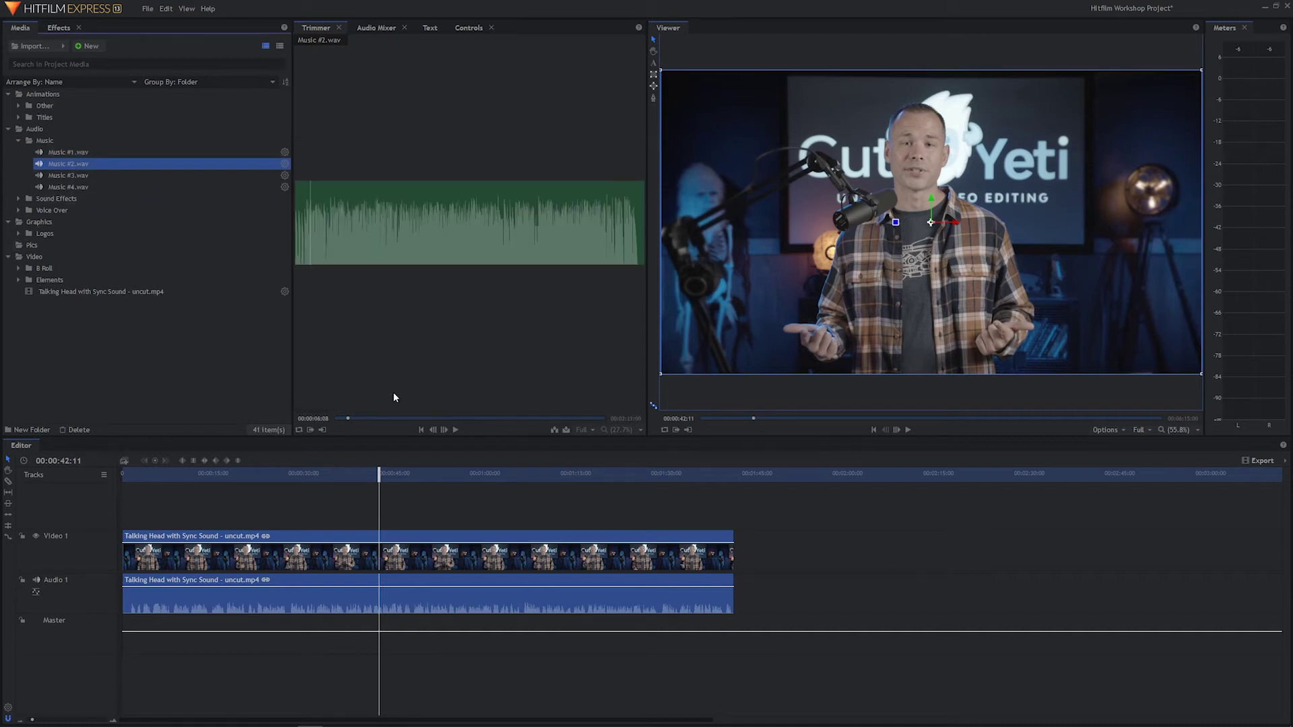
drag(348, 419, 327, 425)
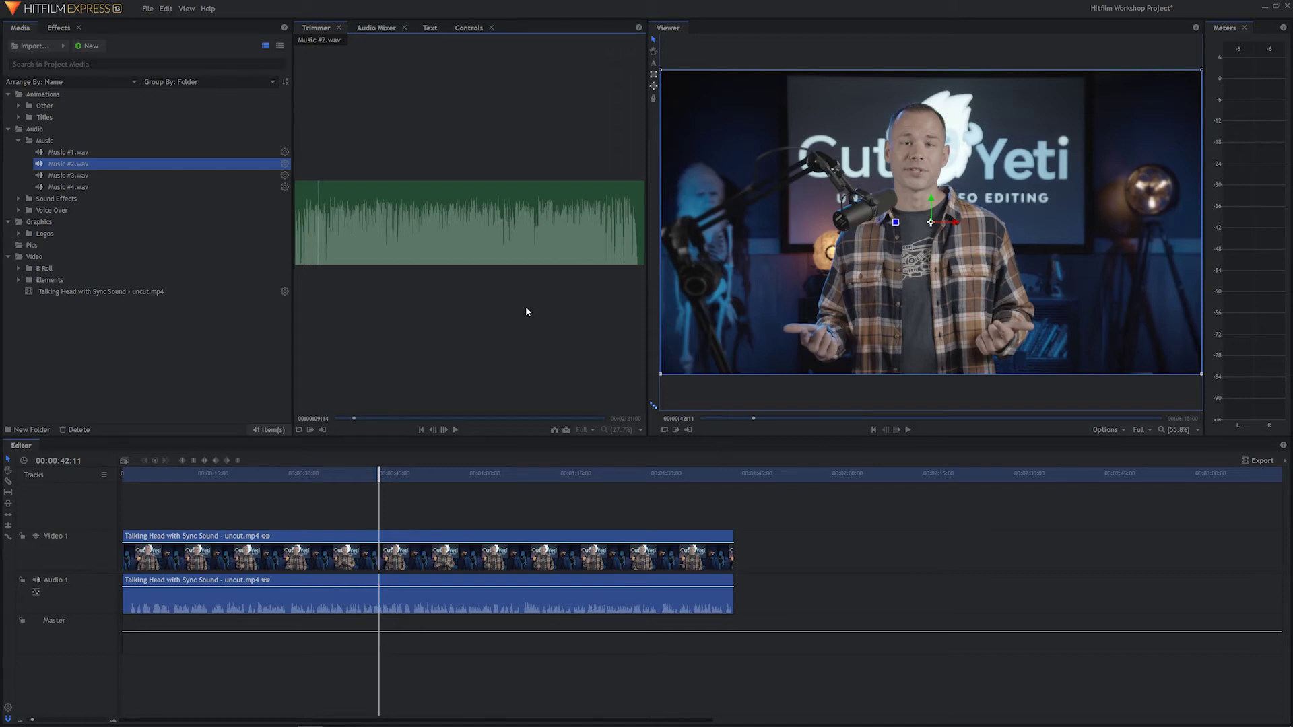
Step: Audition Music #3.wav and Music #4.wav from the start, then reload Music #1.wav
click(74, 178)
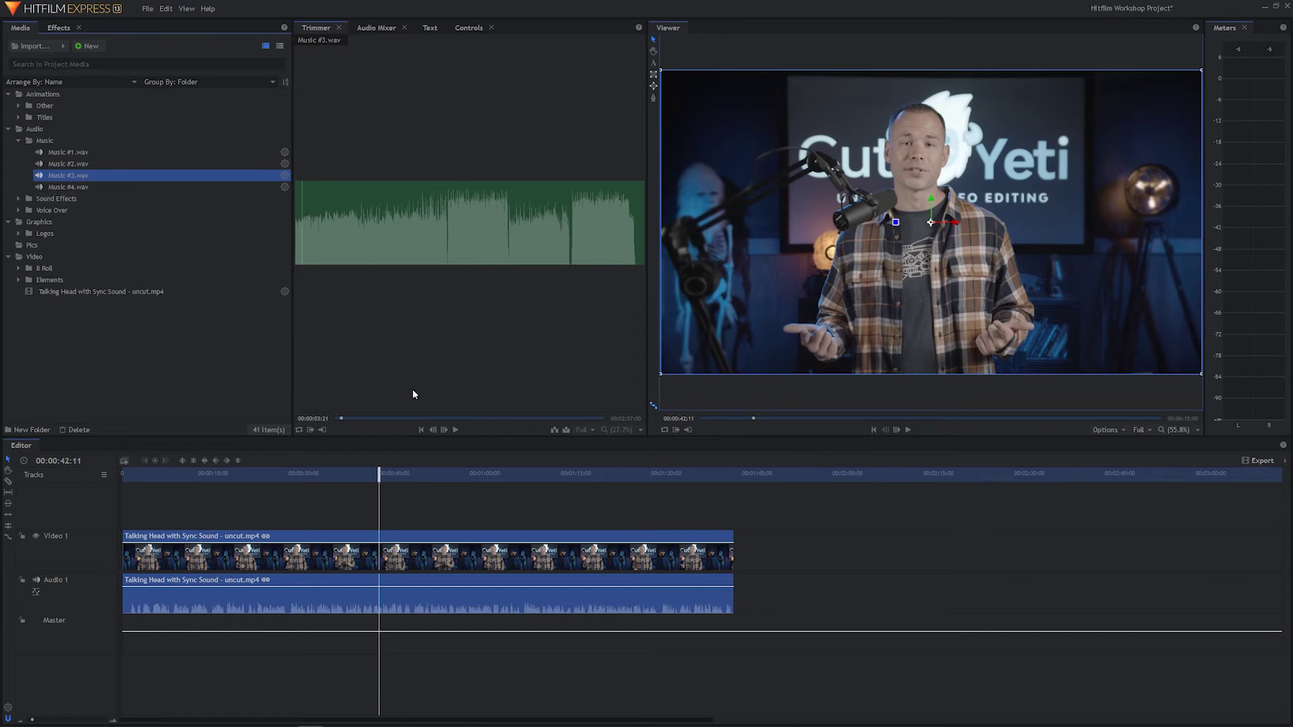
drag(342, 418, 327, 418)
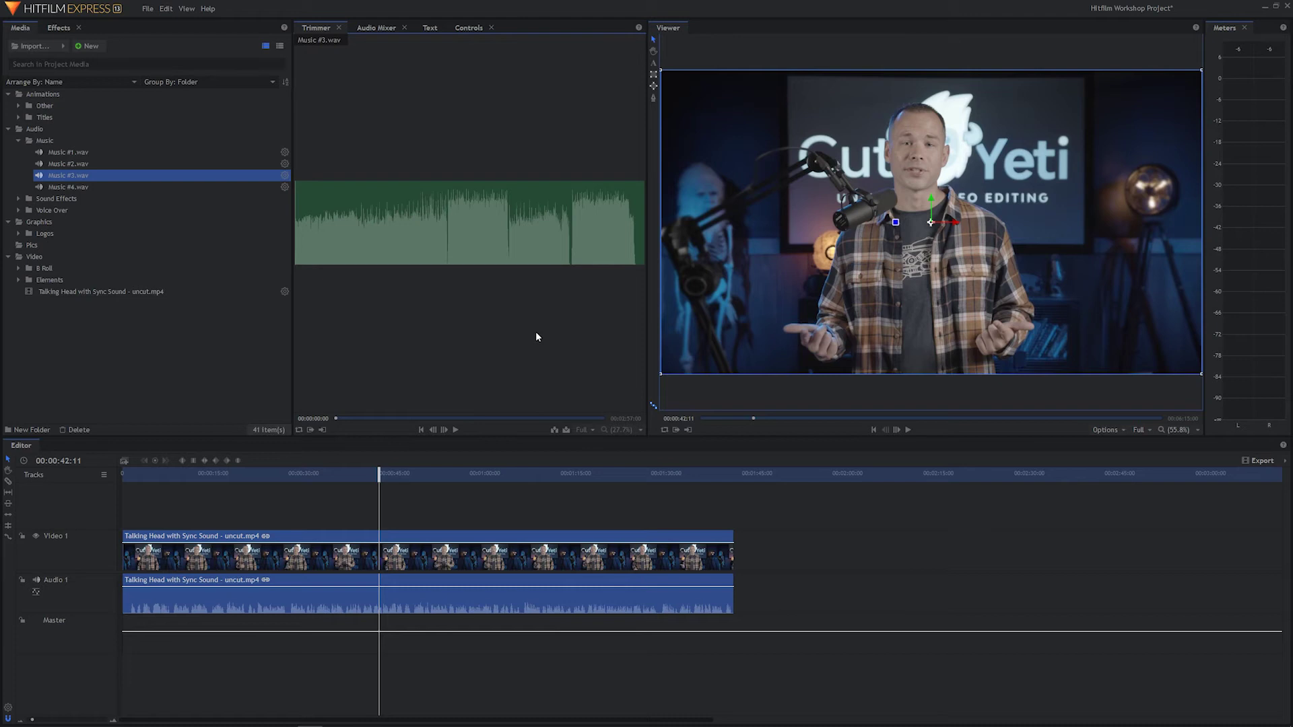
key(space)
click(57, 187)
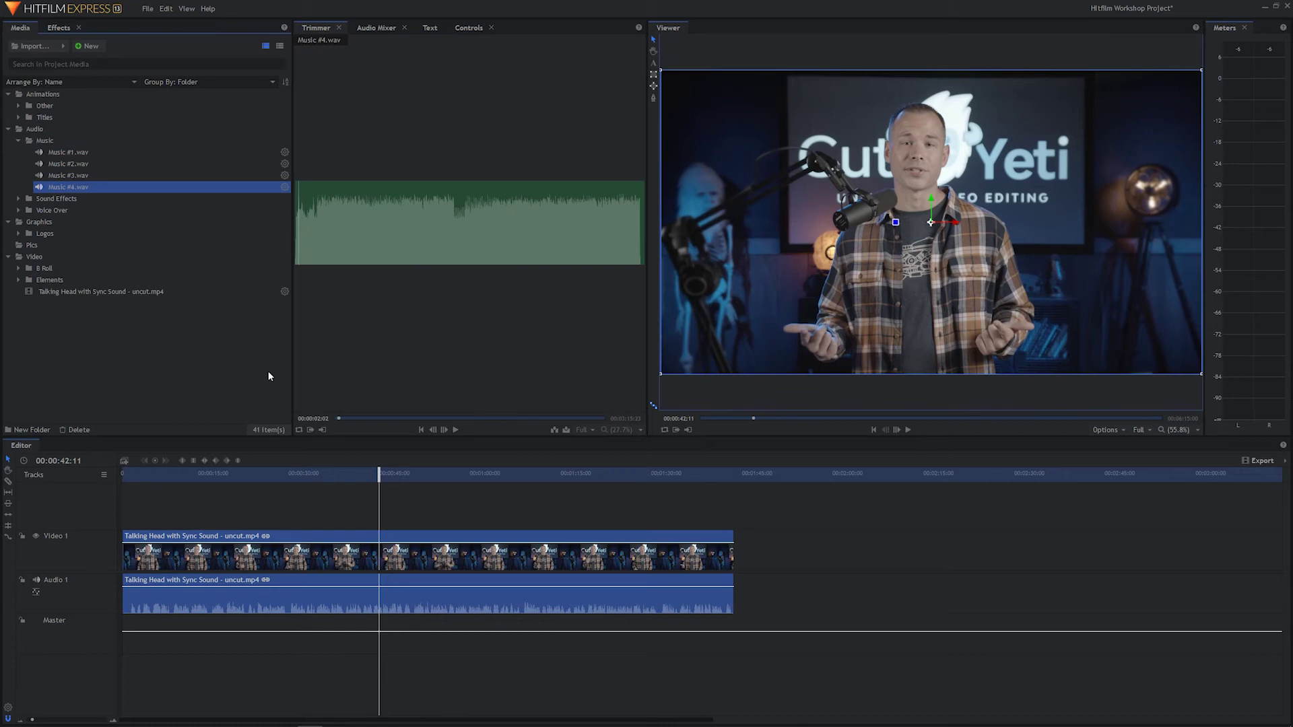
drag(341, 417, 320, 420)
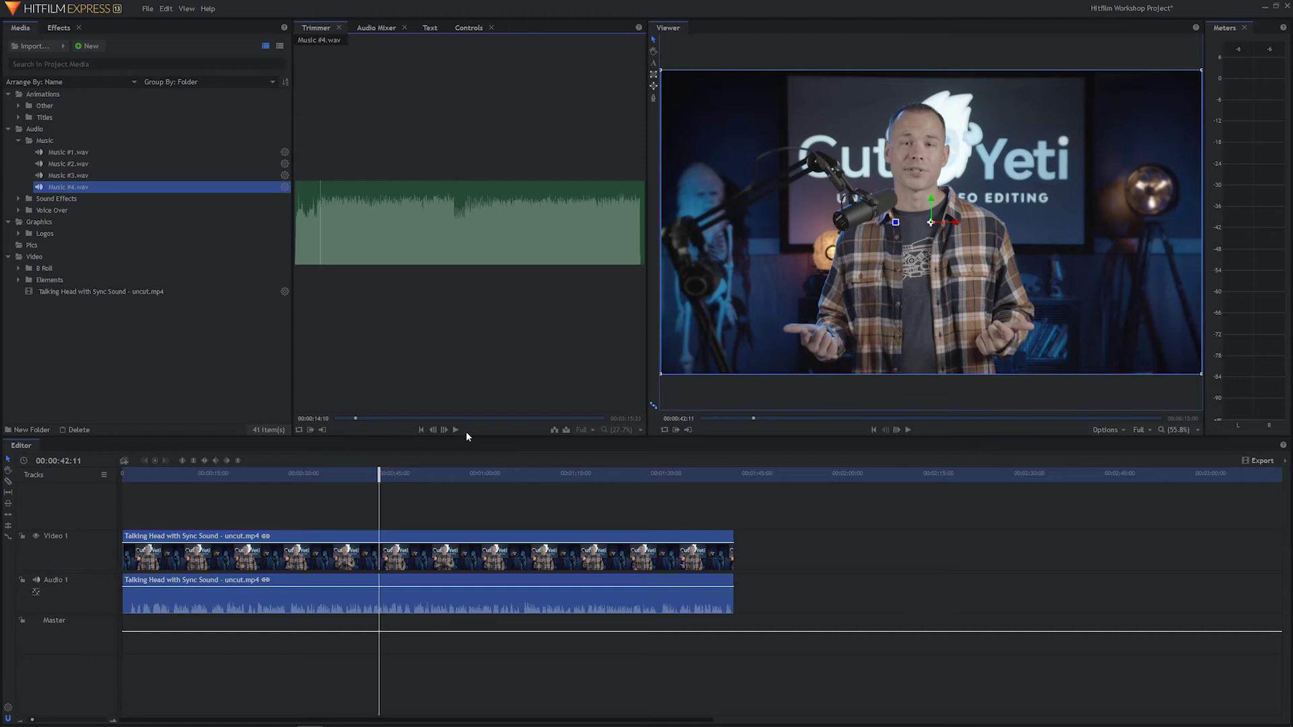
click(57, 151)
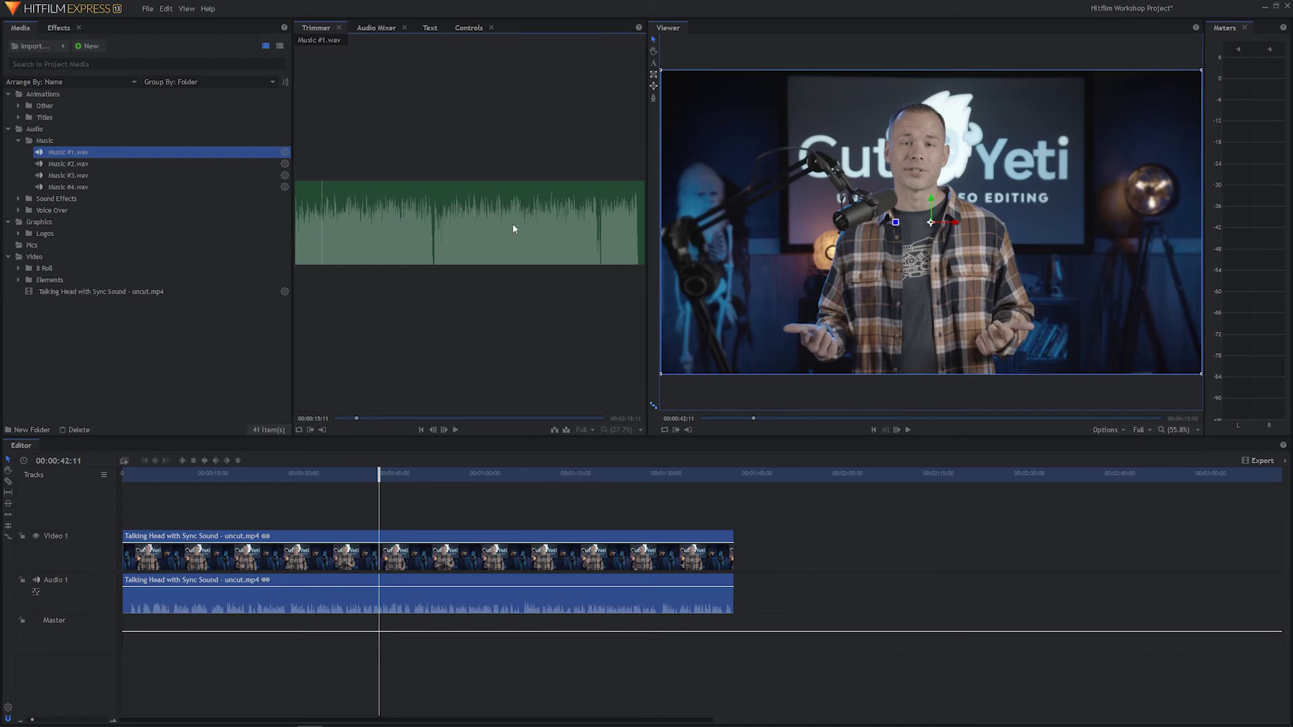
Step: Drop Music #1.wav onto a new Audio 2 track at 00:00:00:00, playhead back near eight seconds
drag(512, 223, 245, 668)
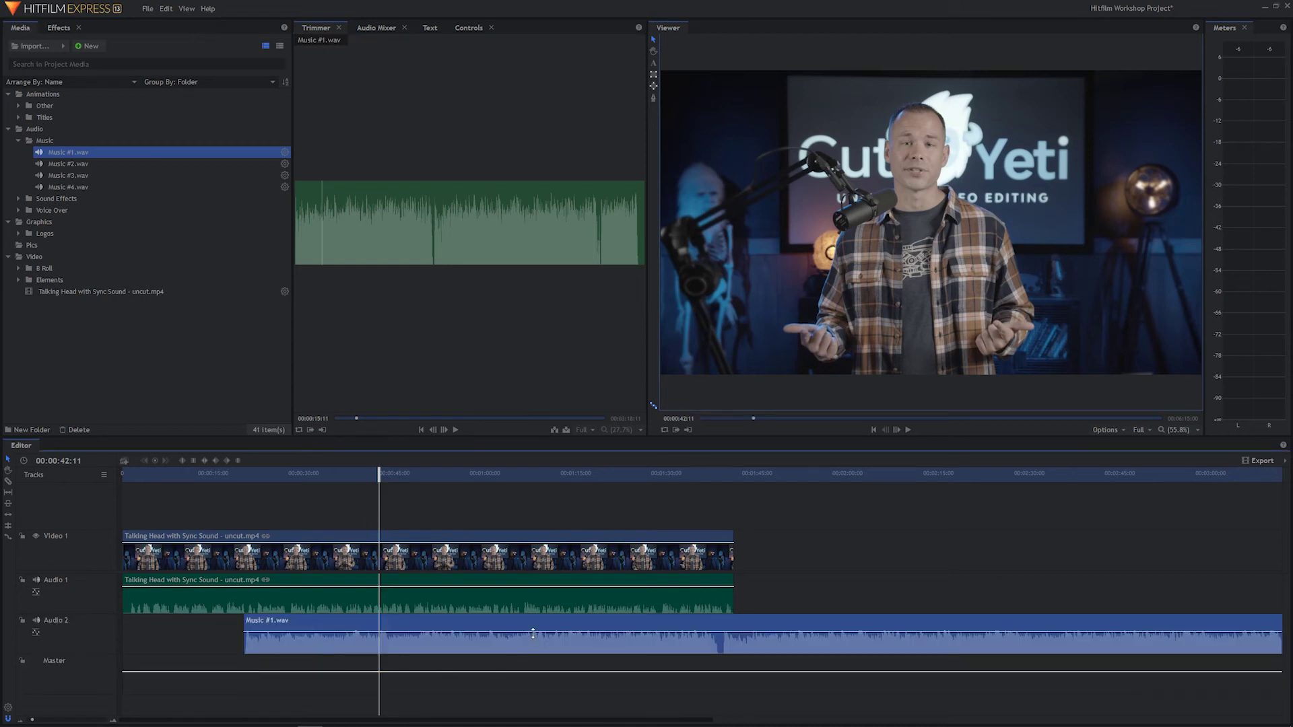
drag(539, 620, 385, 626)
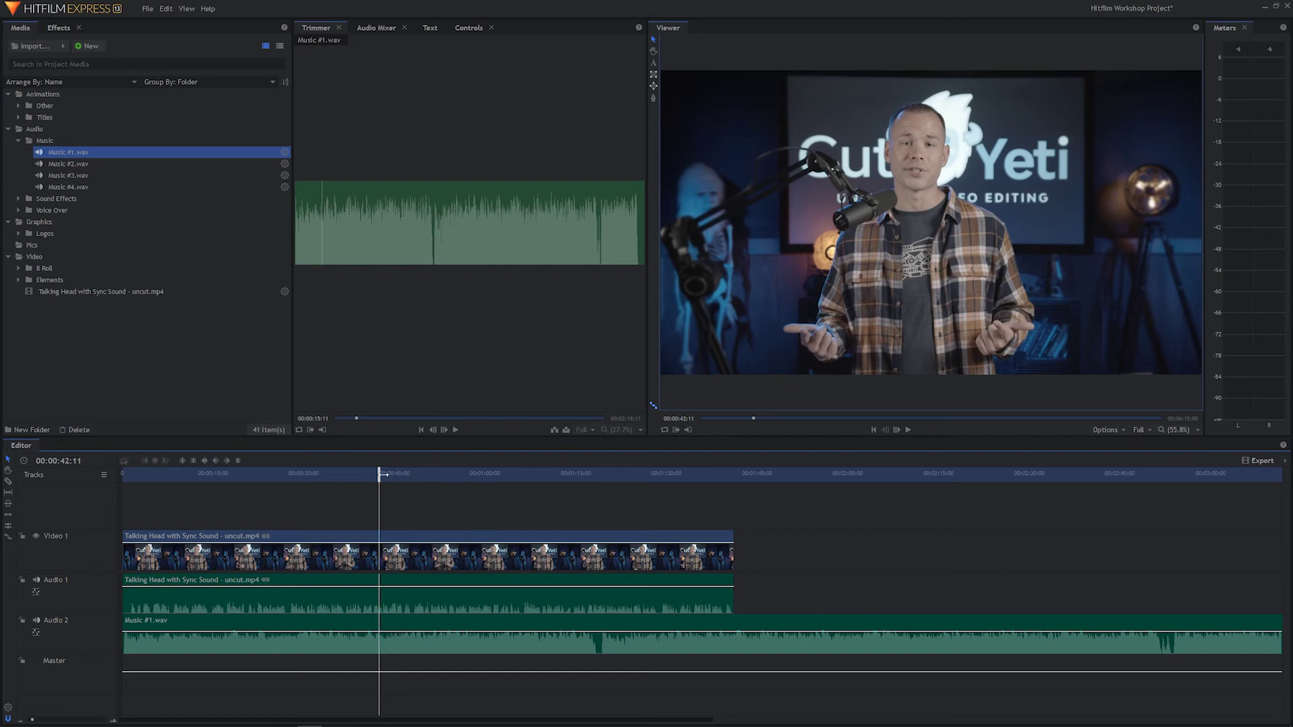
drag(382, 474, 171, 474)
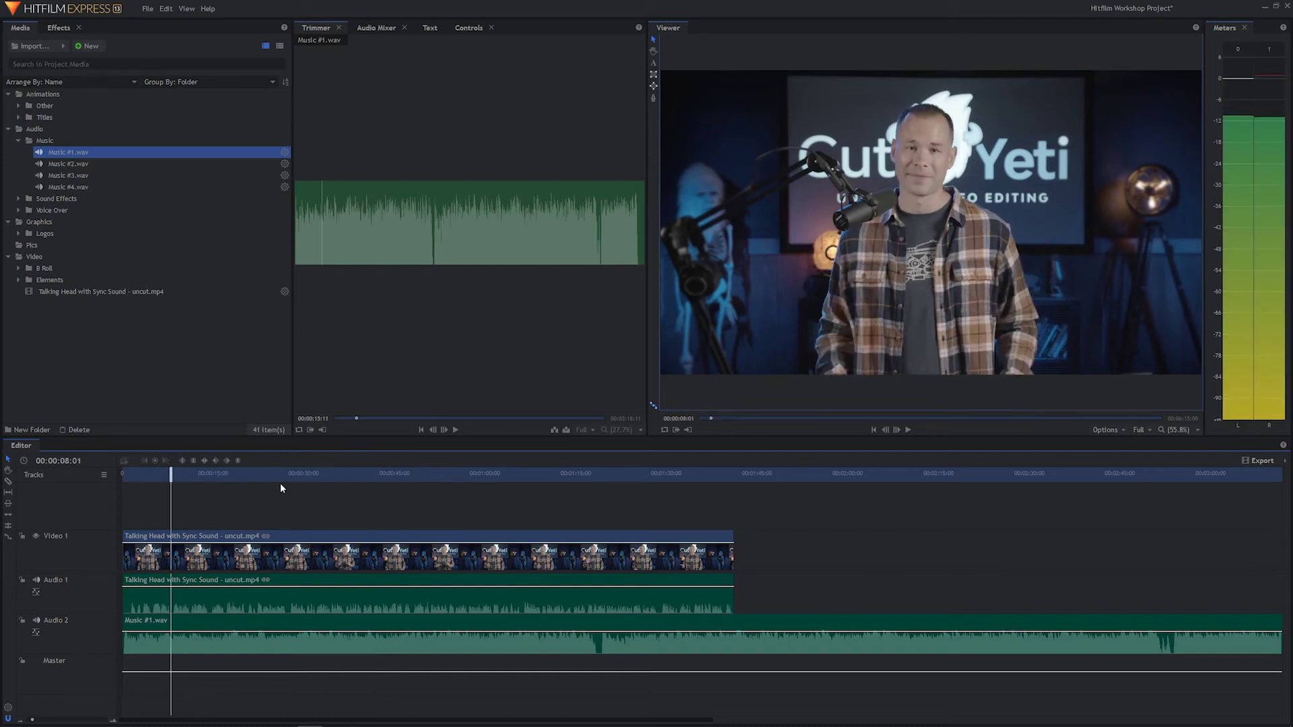
Step: Play the timeline from 00:00:08:01 to about 00:00:14:01 to hear vocal and music together
key(space)
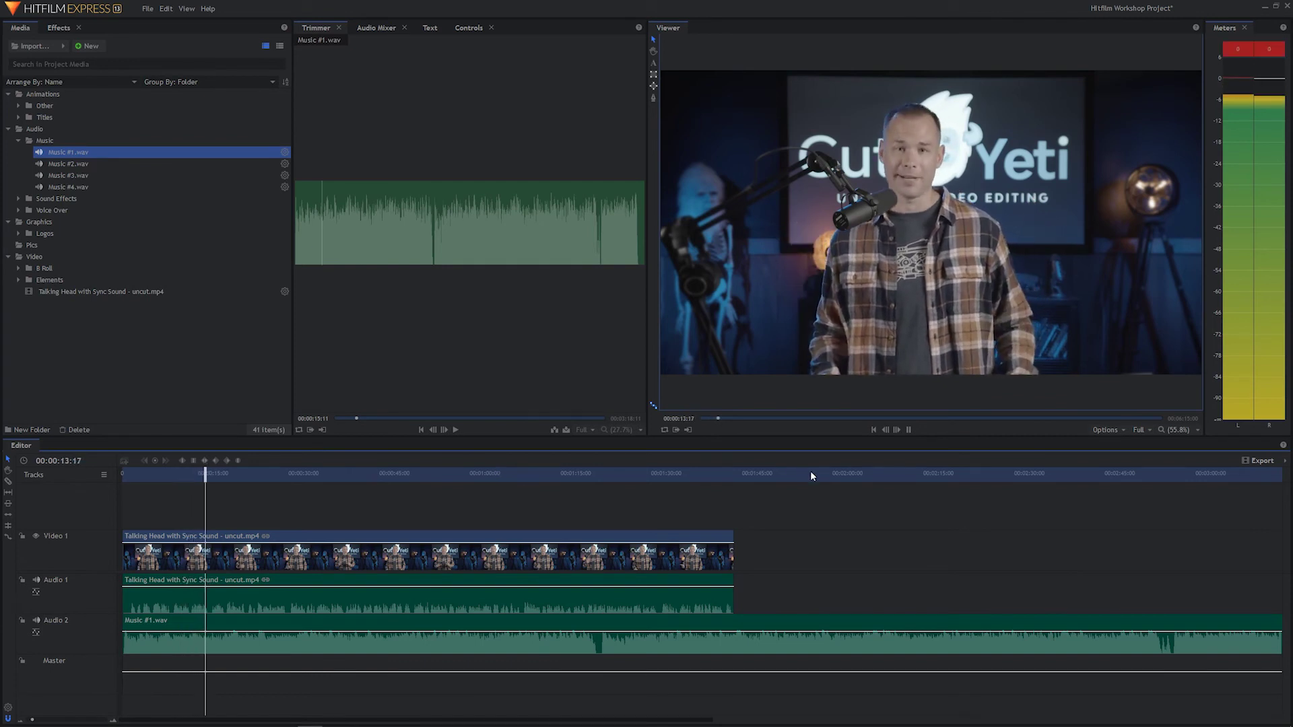
key(space)
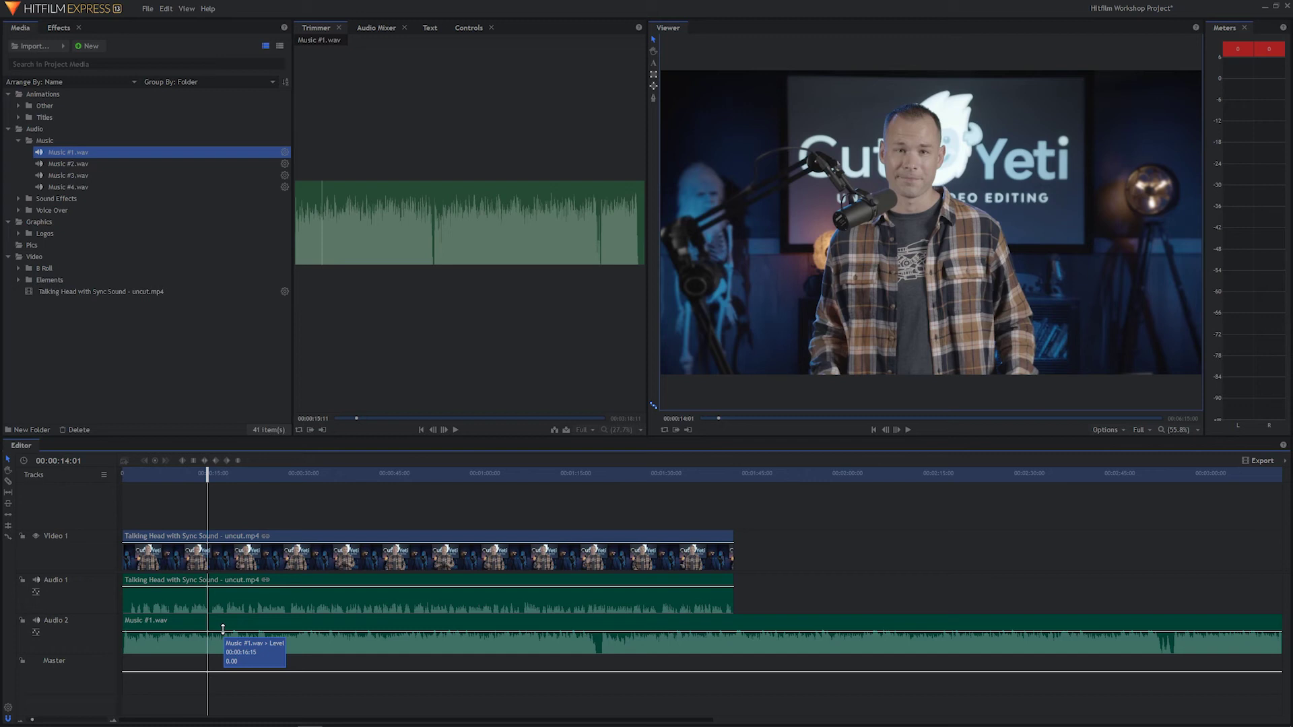
Step: Lower the Music #1 clip to about -2.67 dB and play it against the vocal
drag(222, 629, 222, 637)
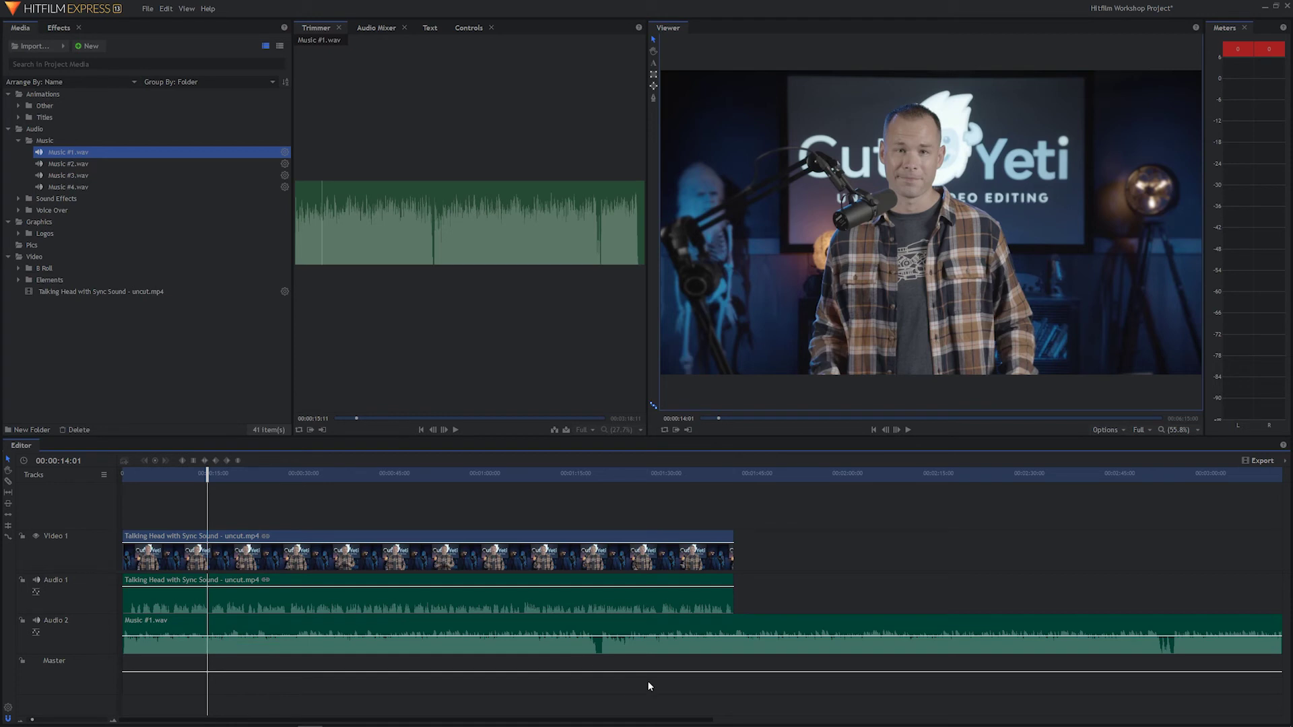
key(space)
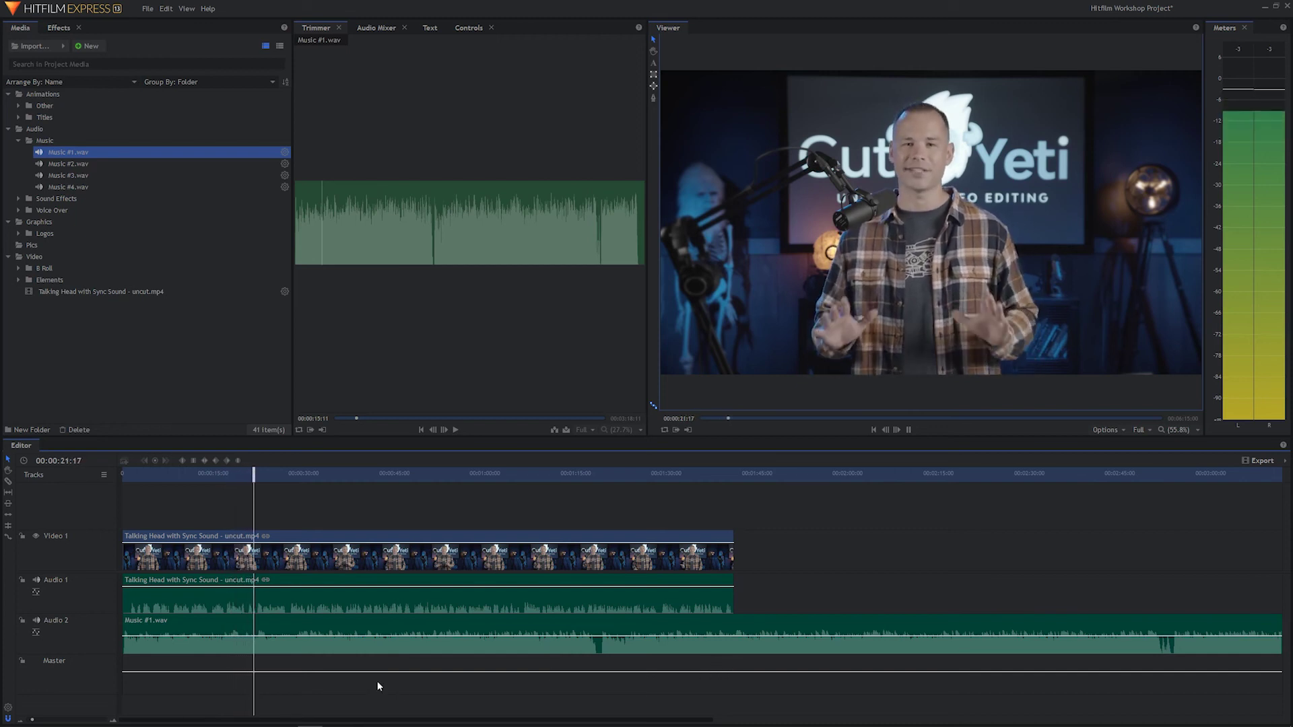
key(space)
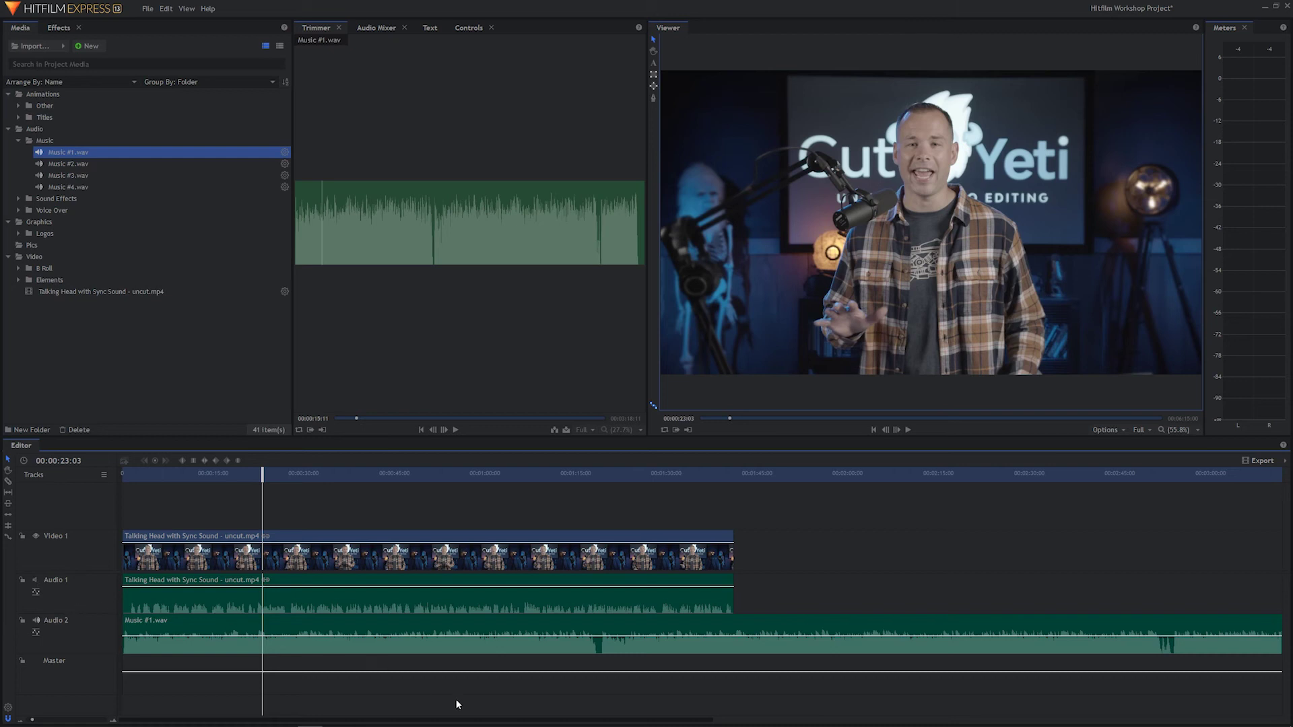
Step: Resume playback, nudge the music level up a little, and listen again
key(space)
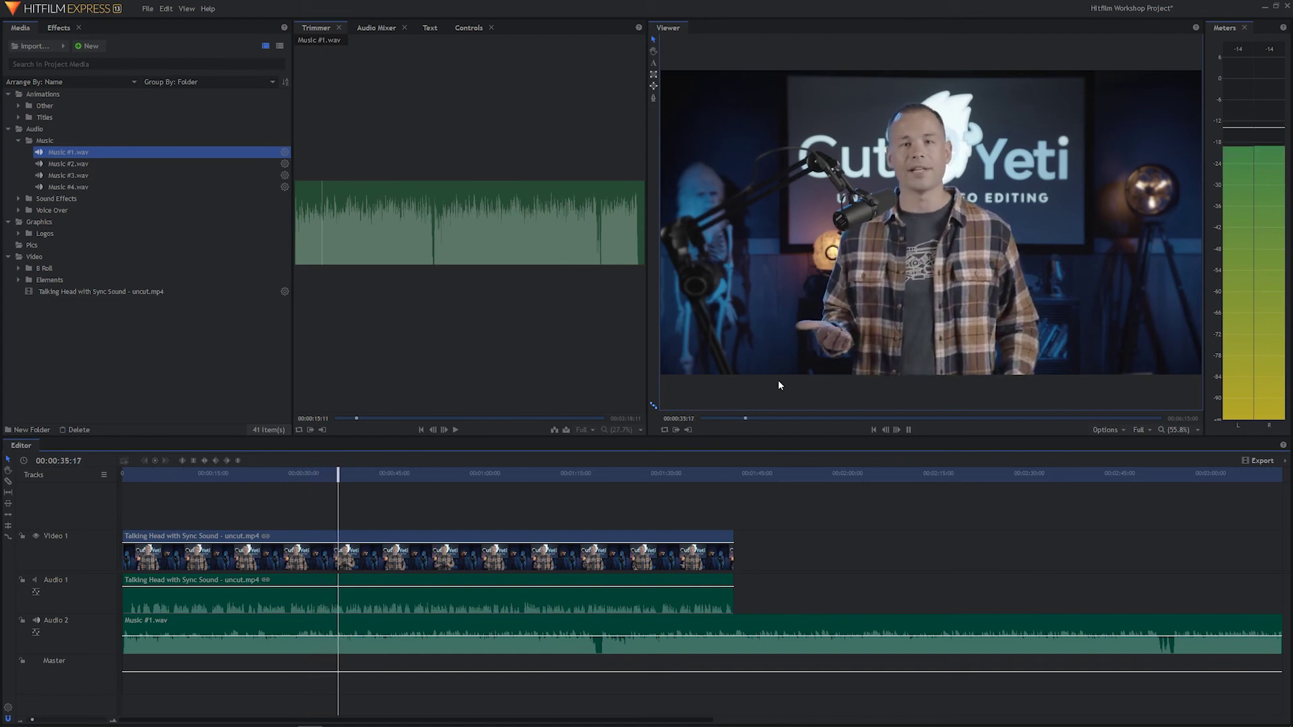
drag(445, 638, 444, 637)
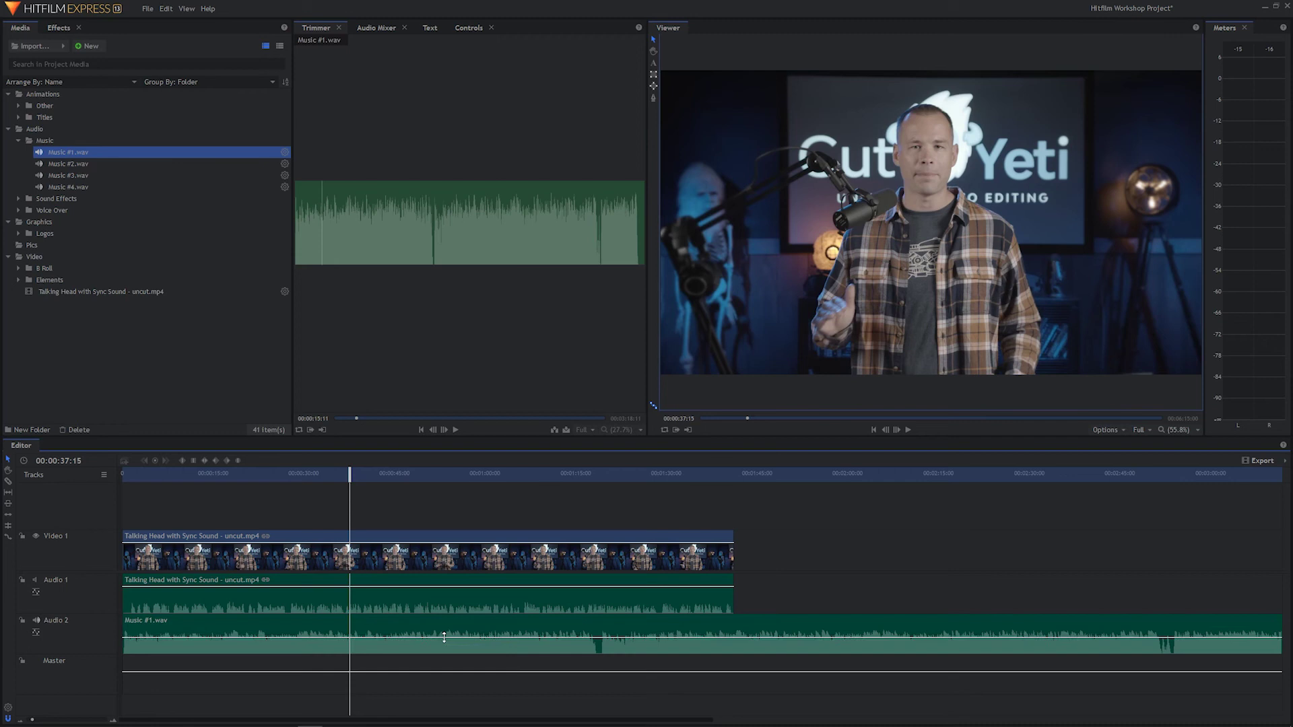
key(space)
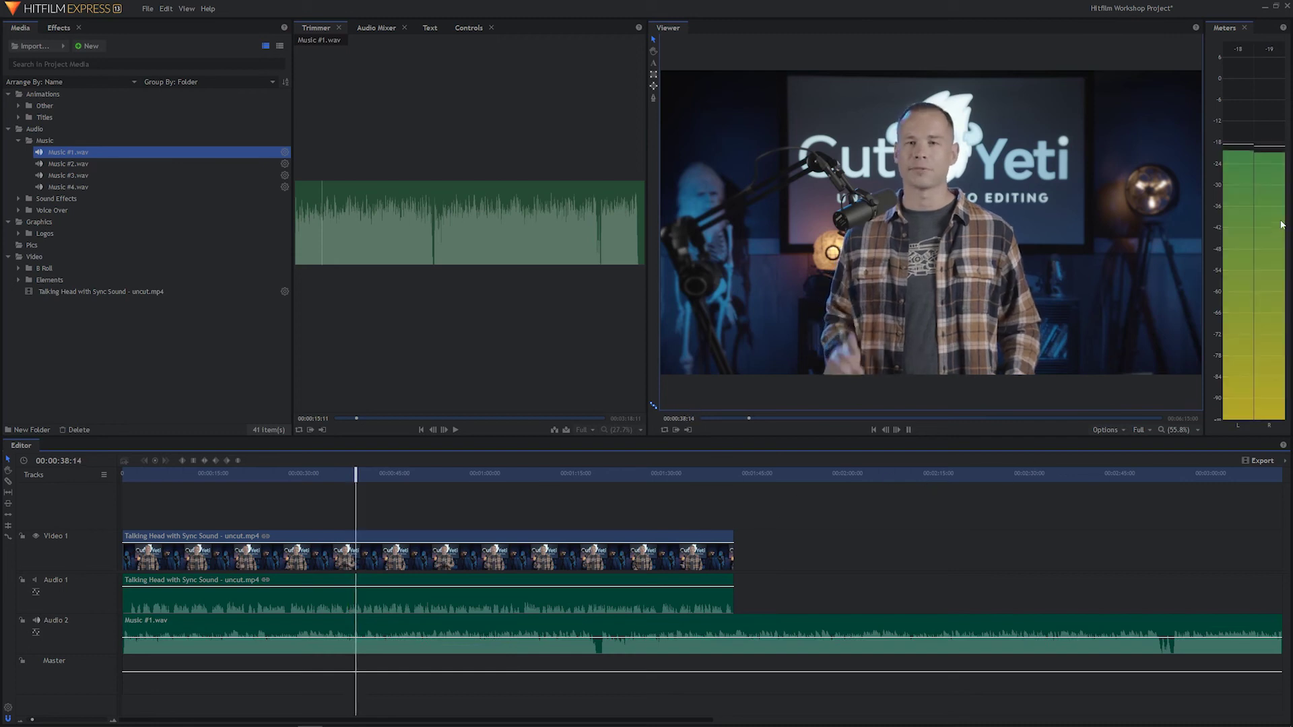
key(space)
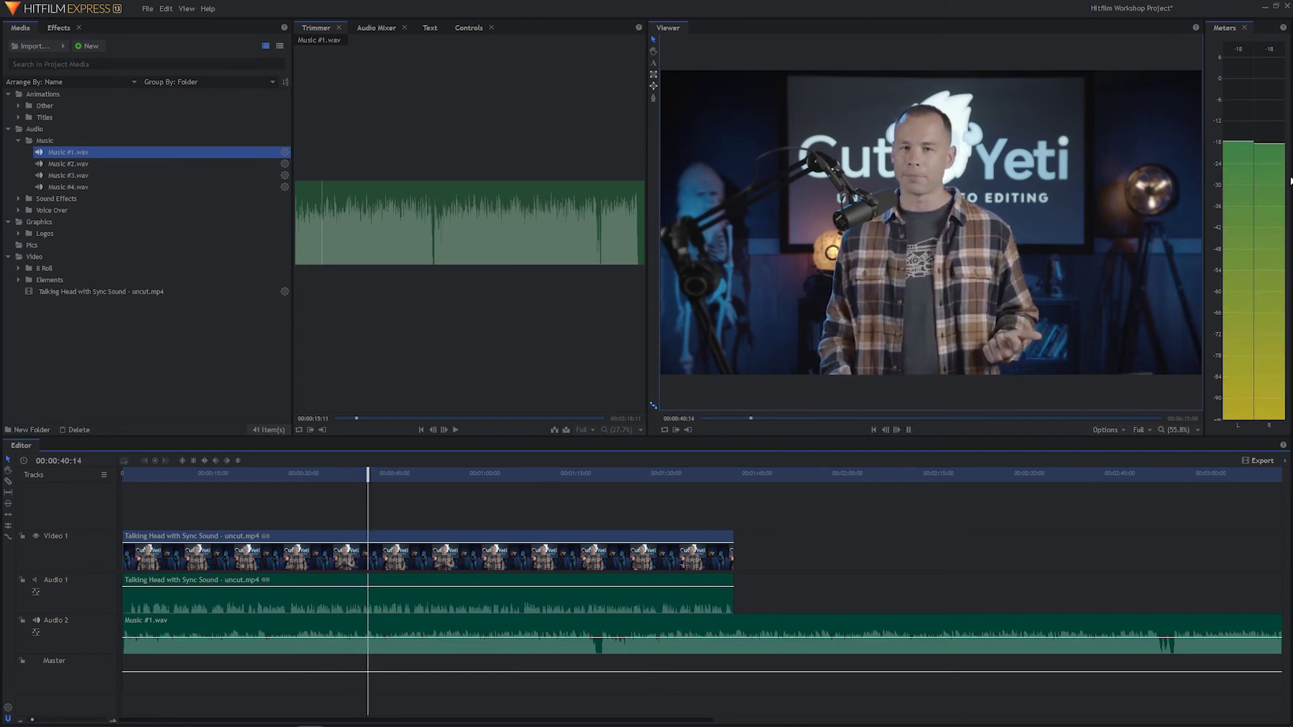
Step: Drop Music #1 to about -18.67 dB, then roughly -24 dB, checking each by playback
drag(494, 634, 494, 638)
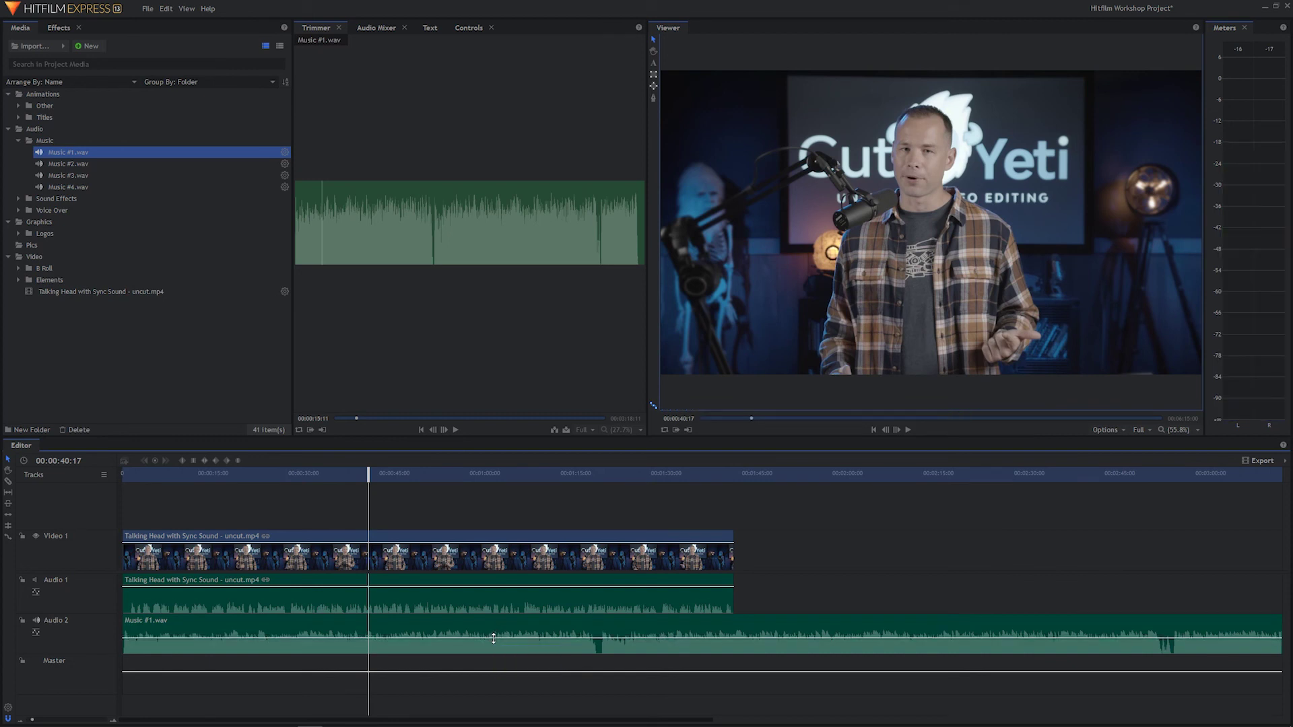
key(space)
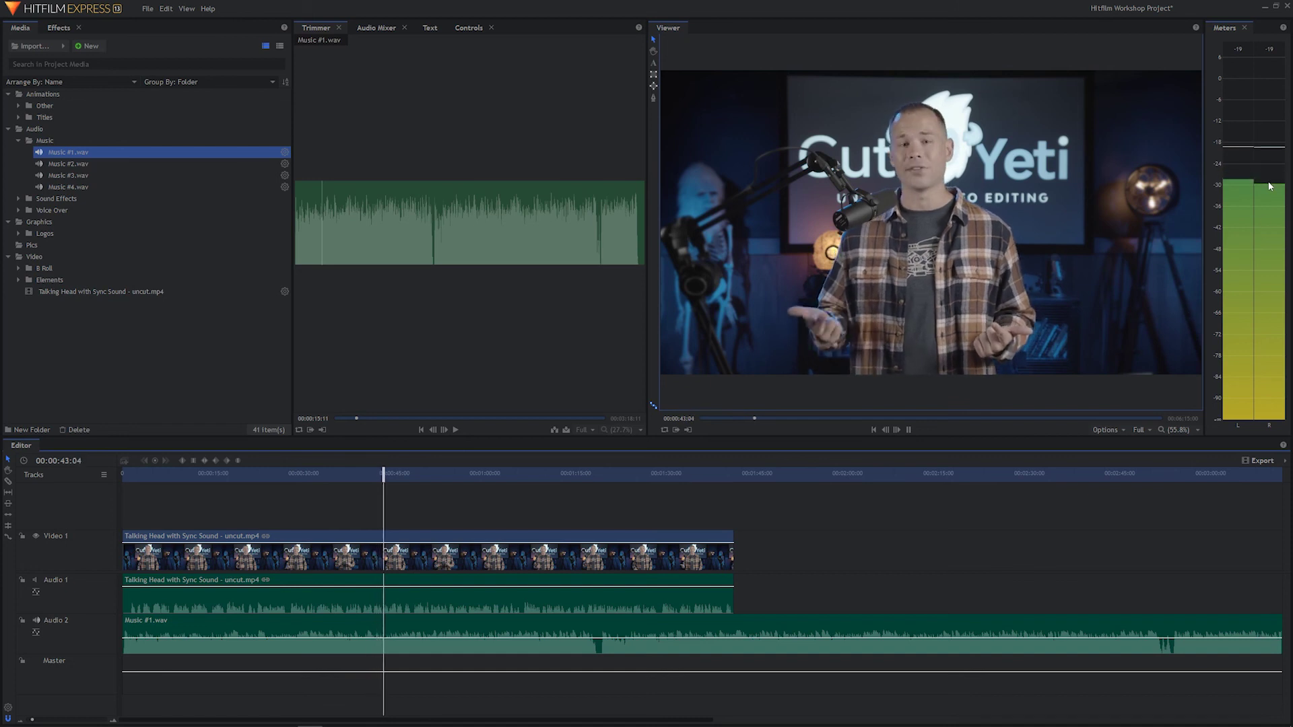
key(space)
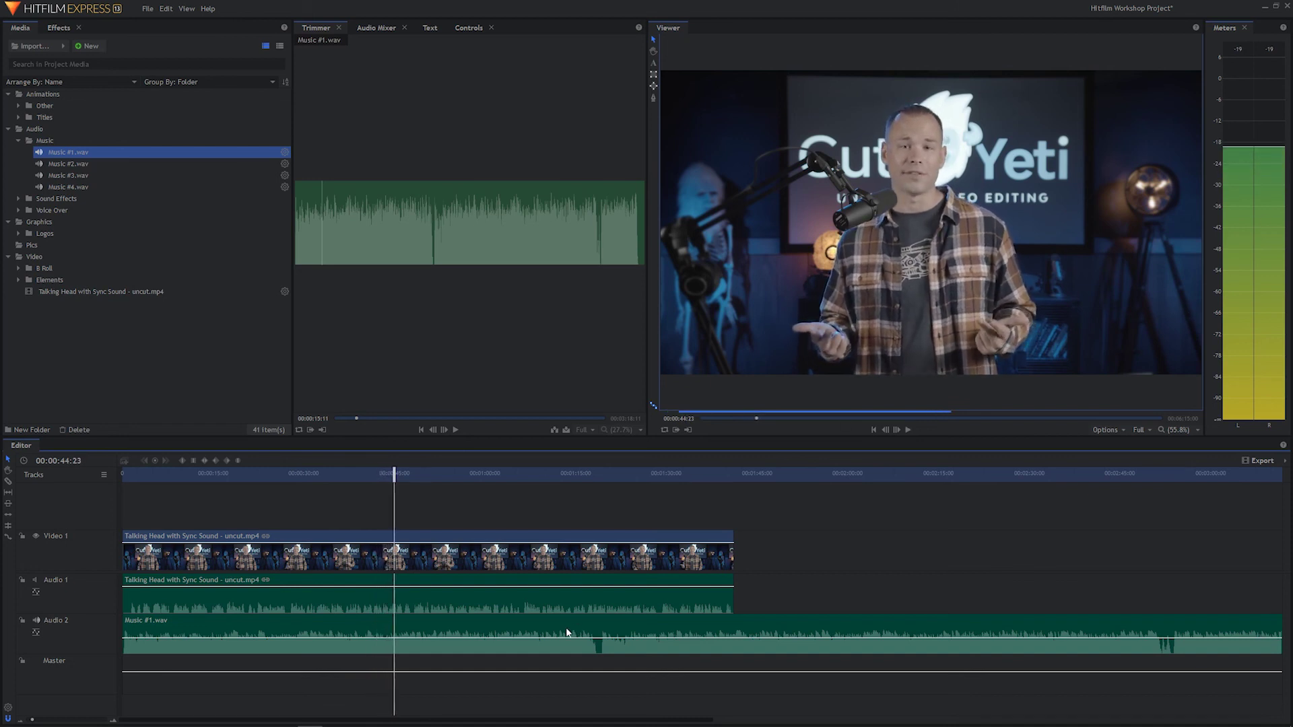
mouse_move(480, 639)
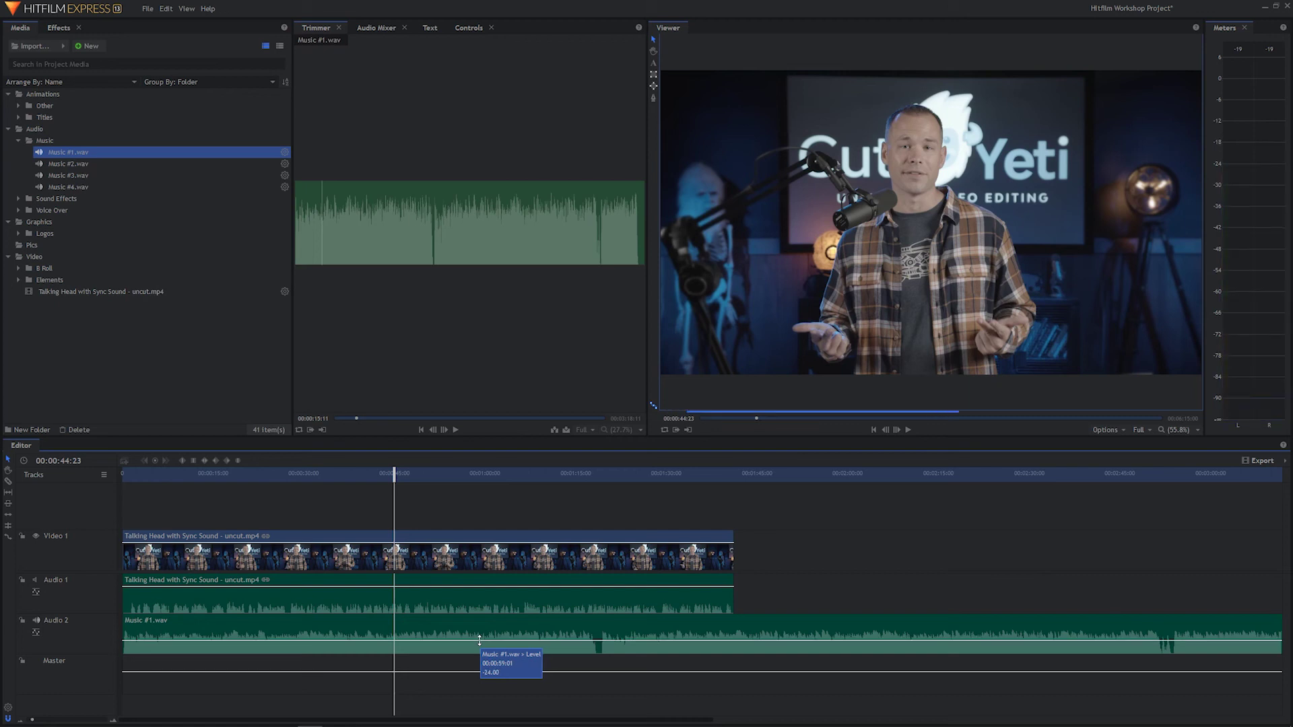
drag(480, 637, 480, 639)
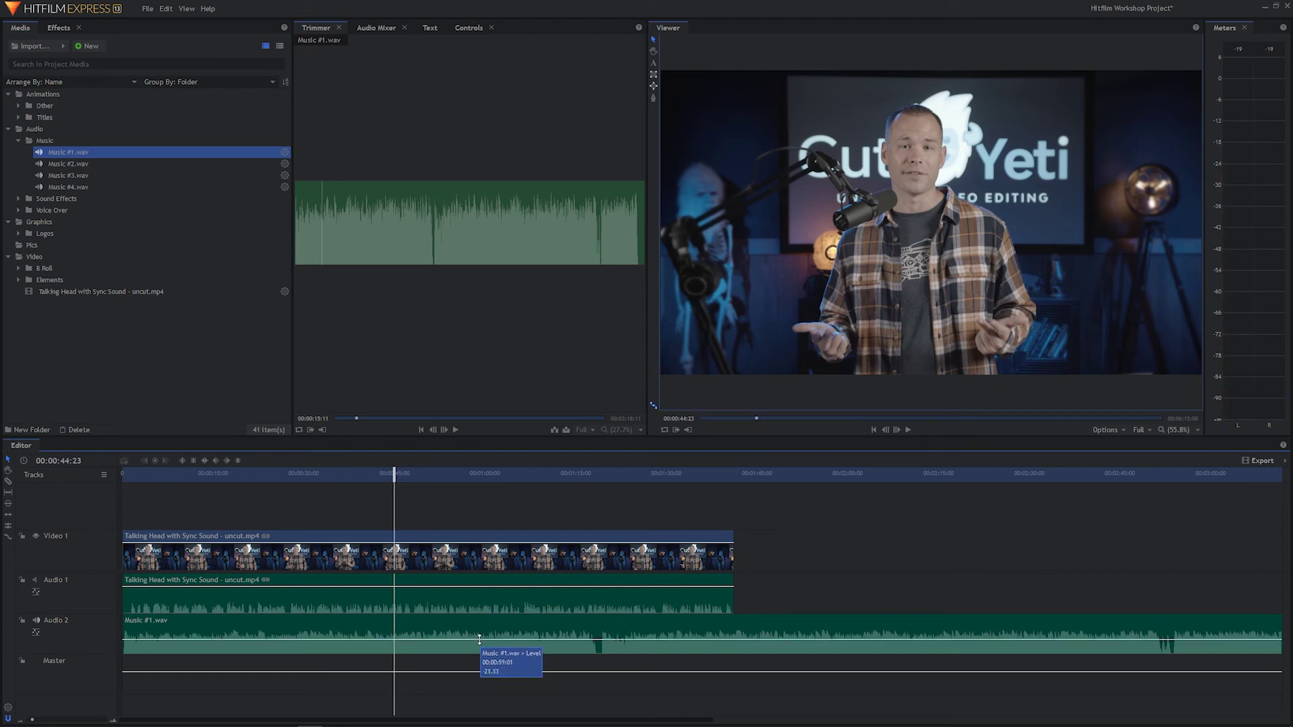
key(space)
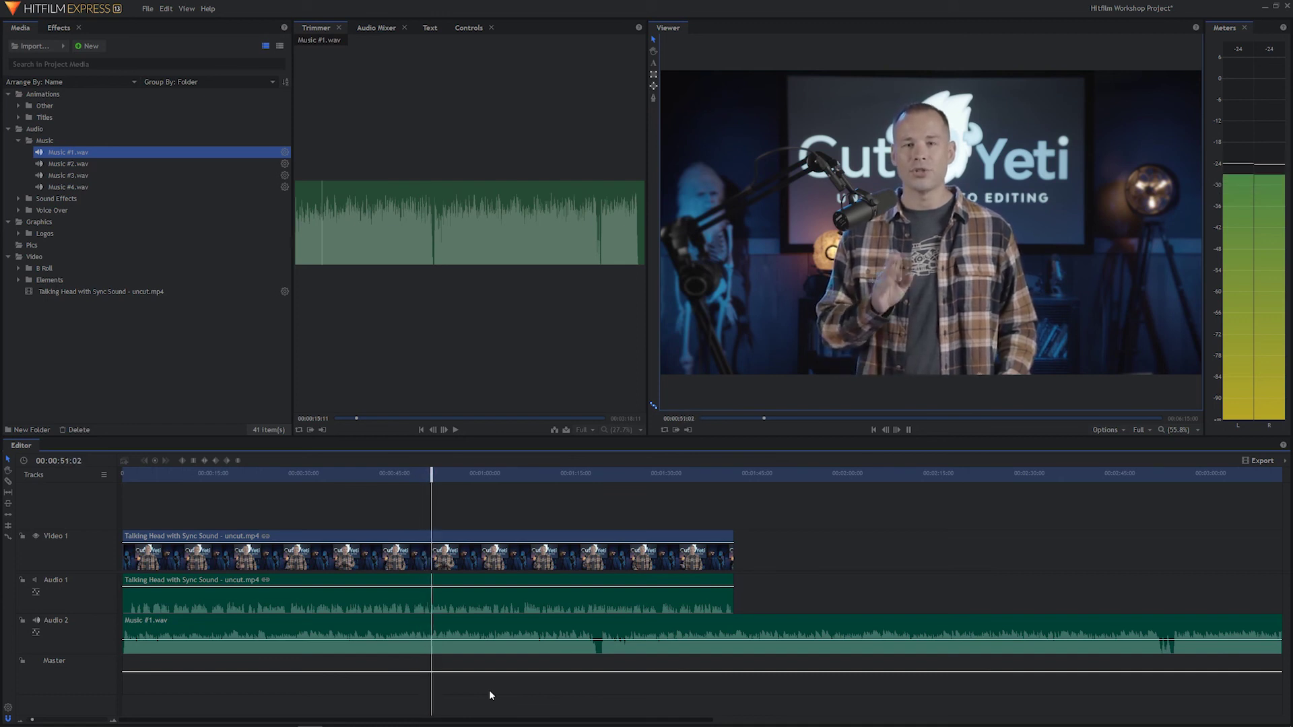
Step: Stop, then replay the mix from 00:00:52:12 to 00:00:58:04 to confirm the quiet music
key(space)
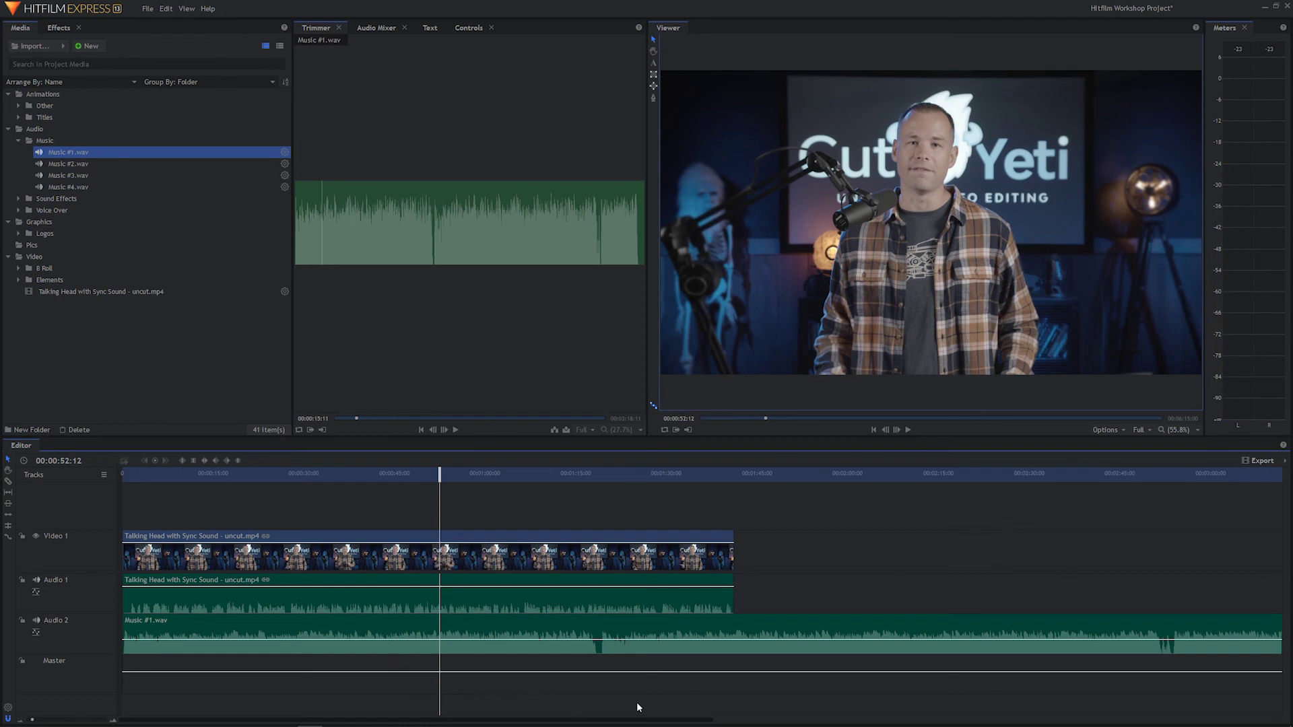
key(space)
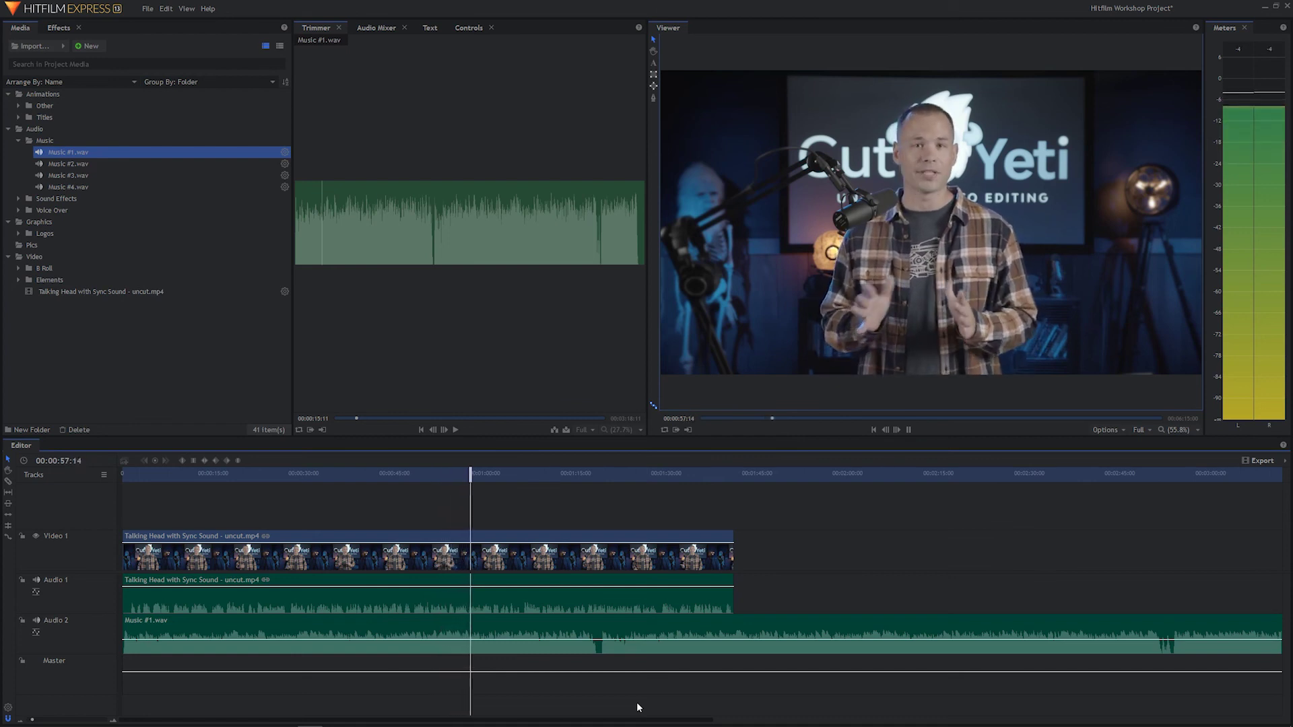
key(space)
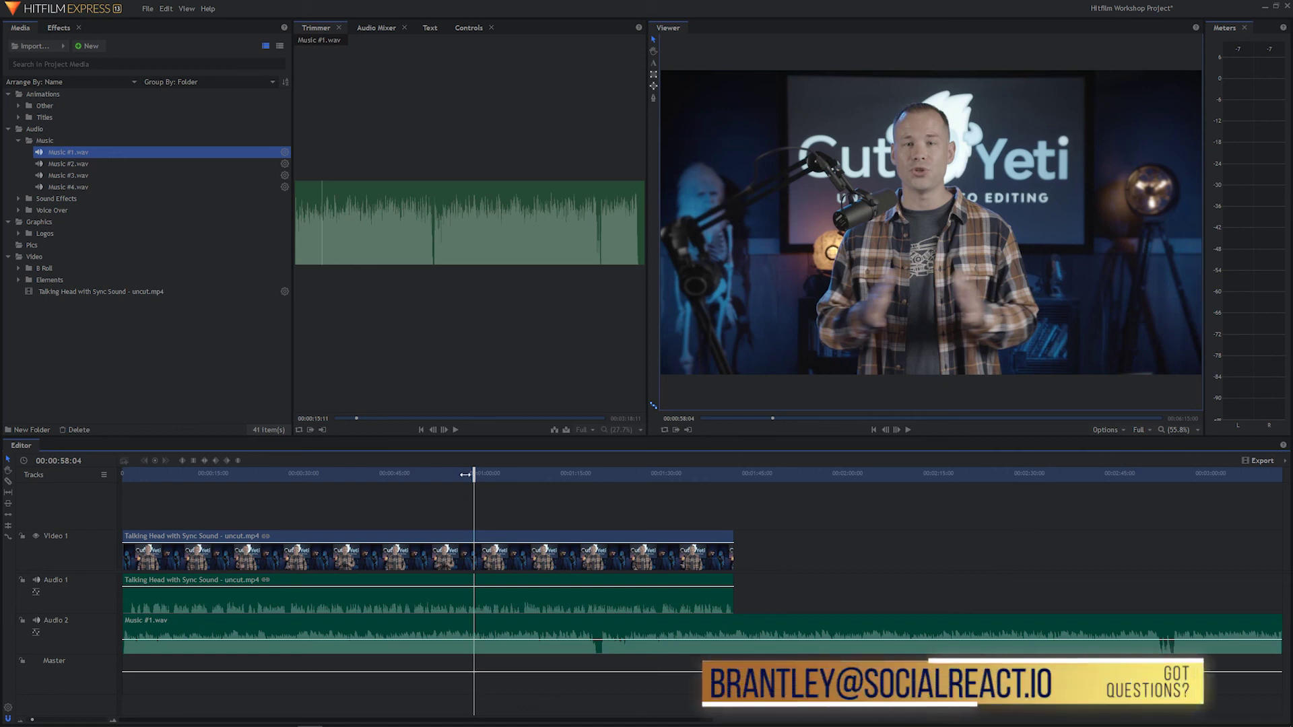
Step: Jump the playhead back to 00:00:00:00 using the Home key
key(Home)
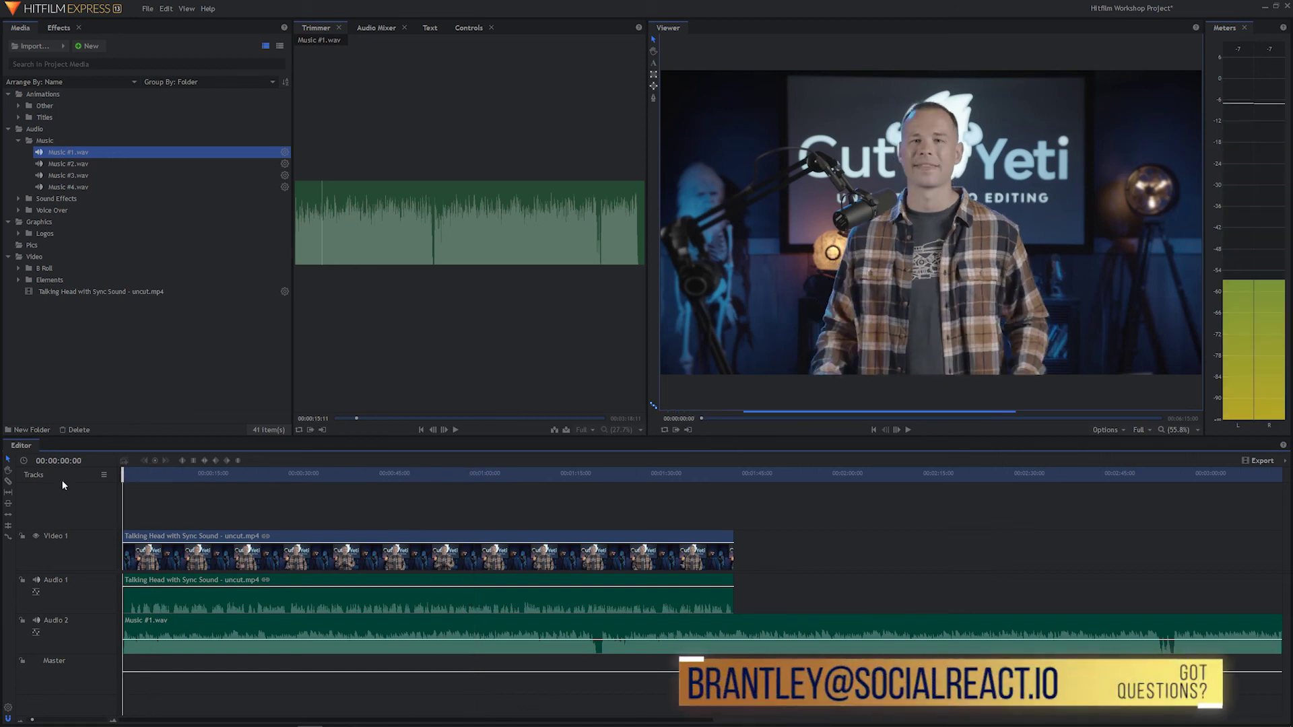